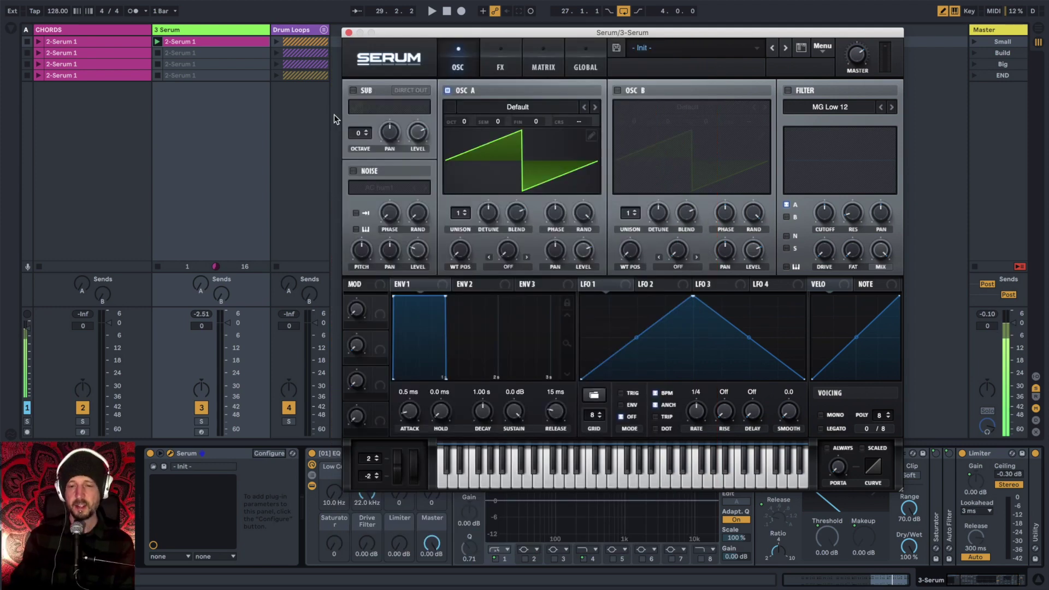
Open the first 2-Serum 1 chord clip on the 3 Serum track, review its notes and play it back
click(647, 49)
click(656, 49)
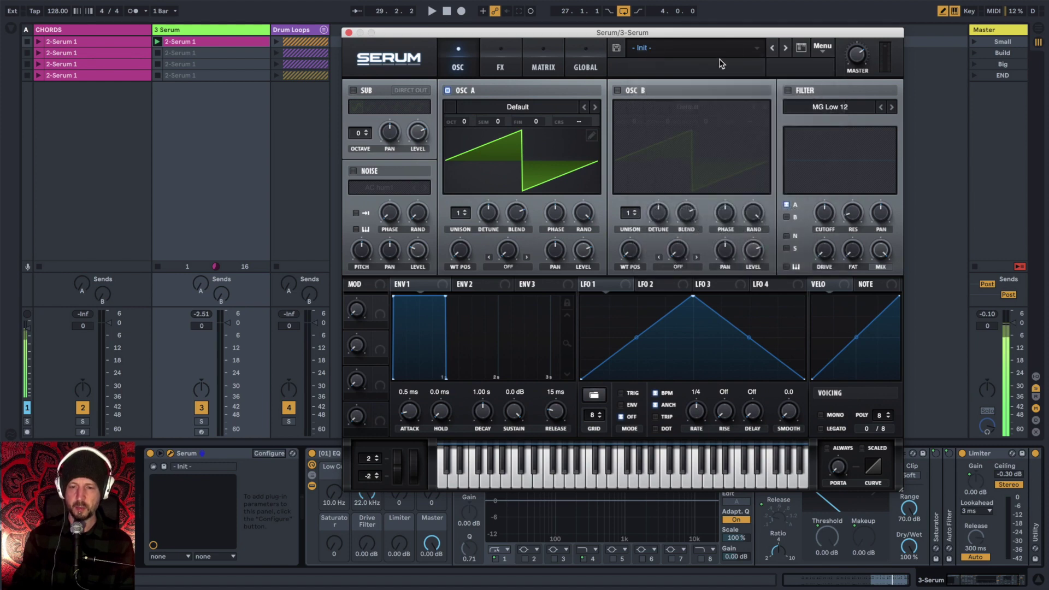
double_click(205, 44)
click(349, 33)
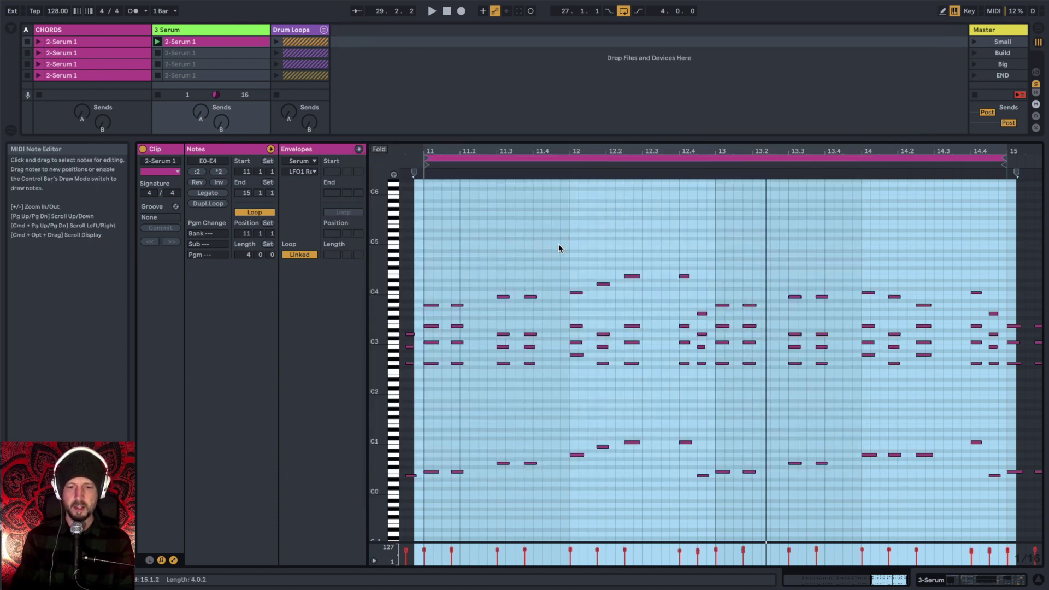
key(b)
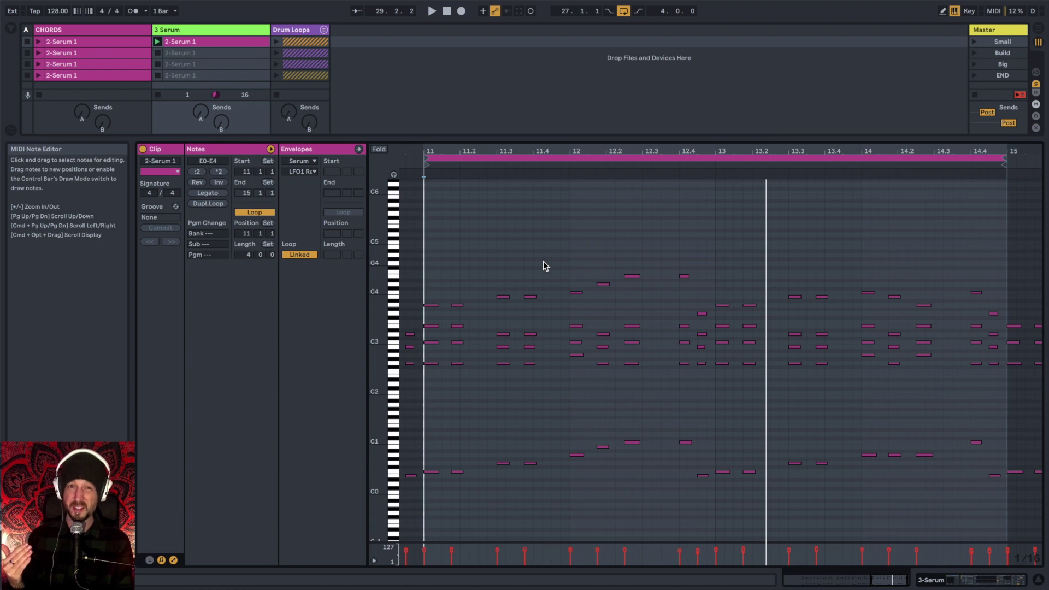
key(space)
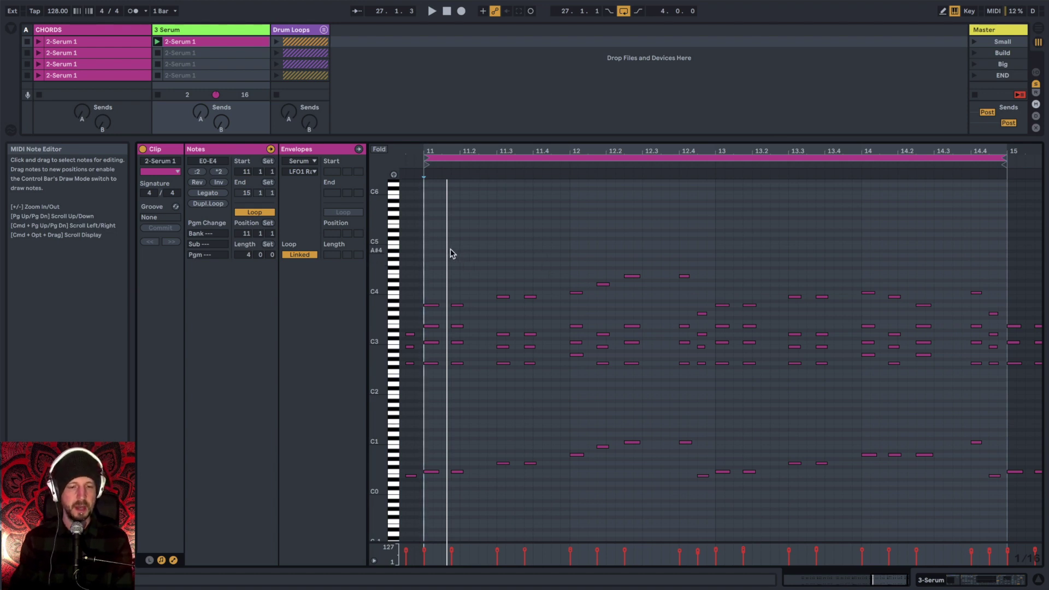
key(shift+Tab)
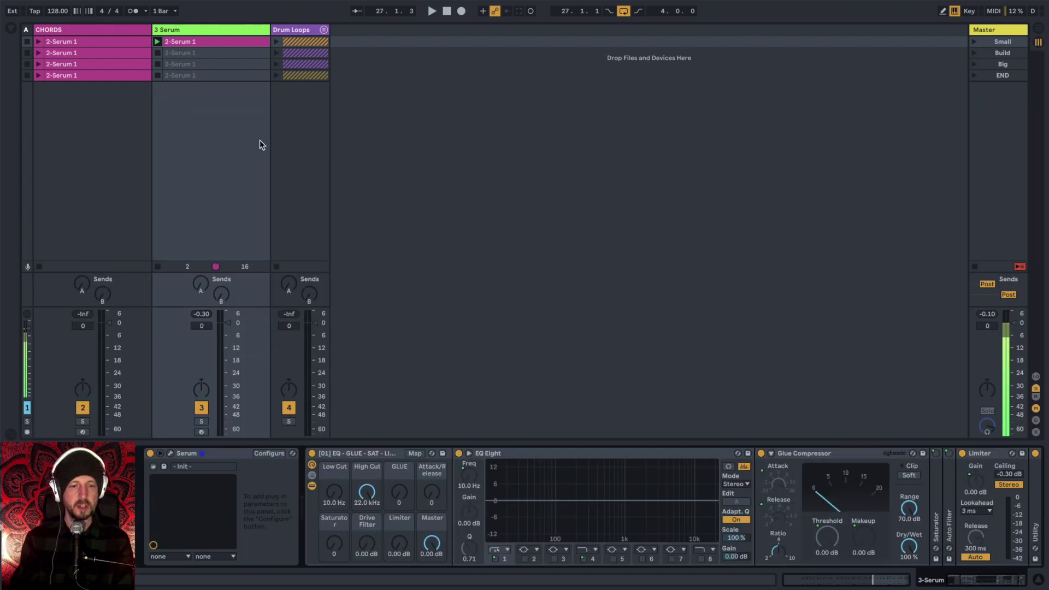
Reopen the Serum plugin, set OSC A to 16 unison voices and set the unison range to 1 for both oscillators
click(170, 453)
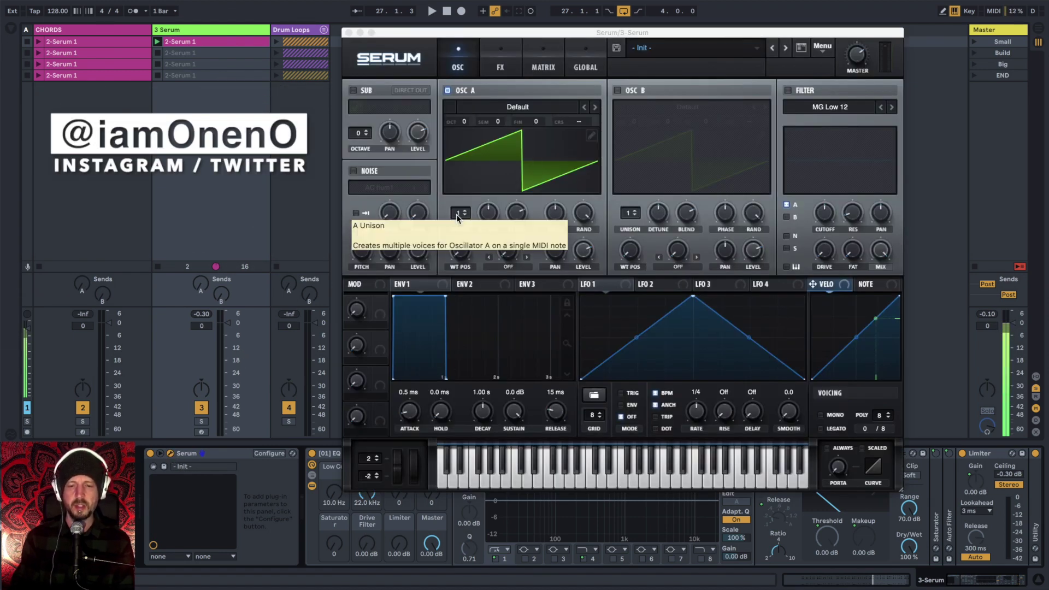
drag(456, 214, 446, 39)
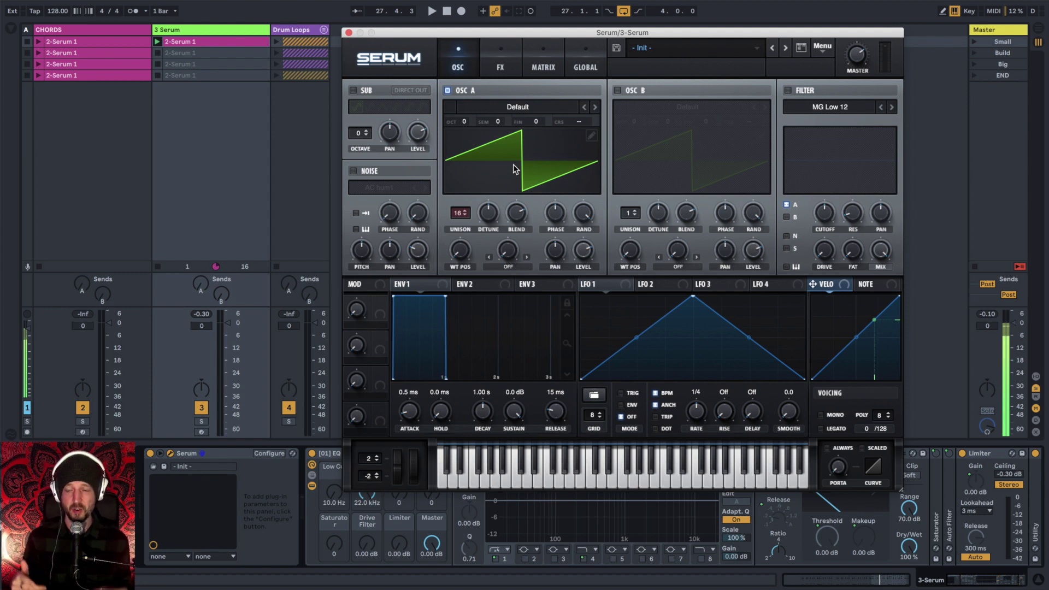
click(585, 59)
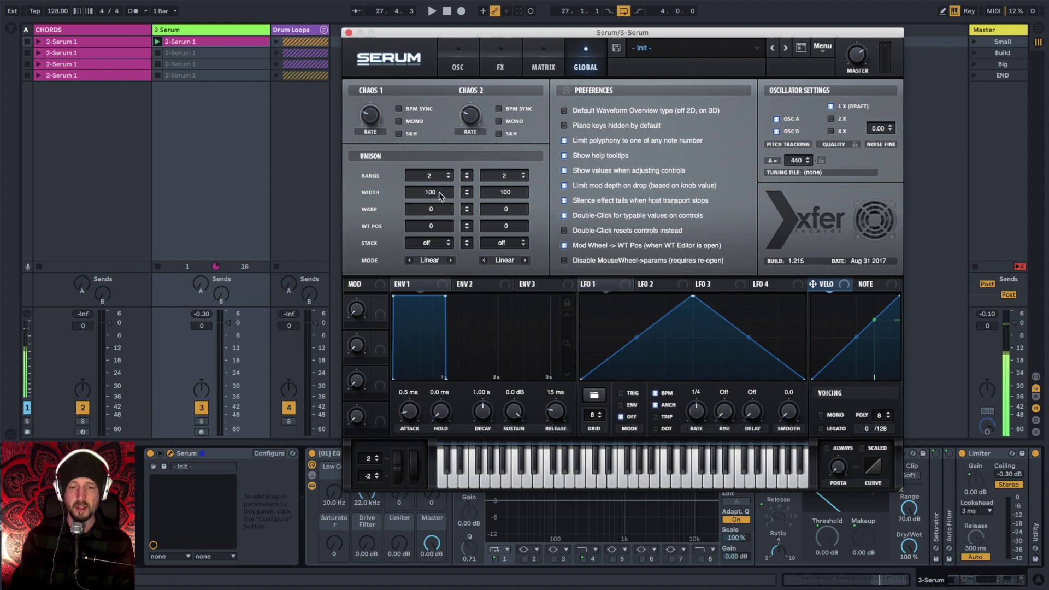
drag(438, 178, 496, 176)
click(467, 55)
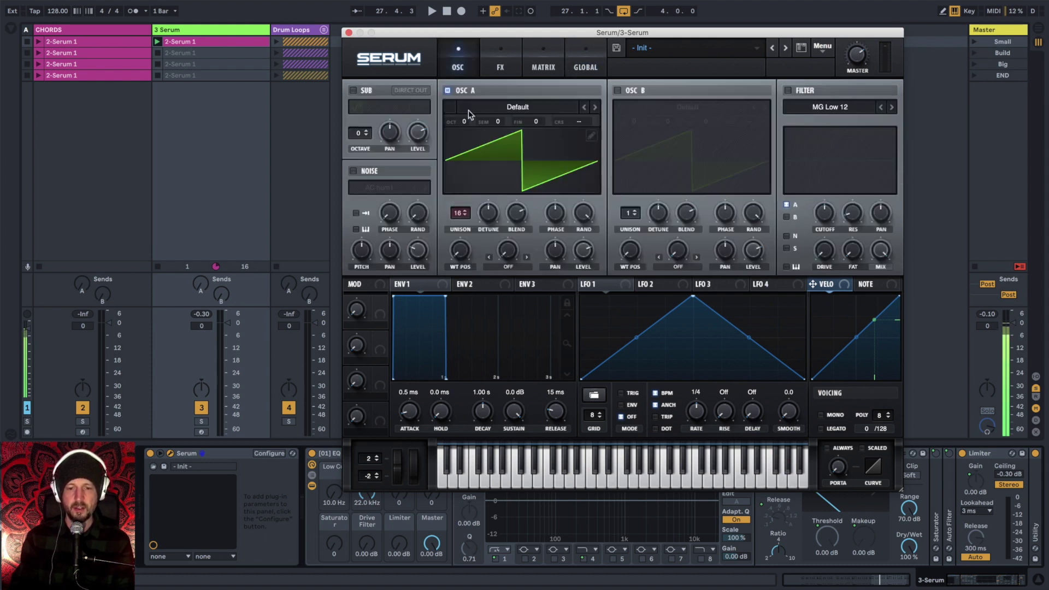
Raise OSC A's unison detune, set its unison mode to Exp and audition the sound
drag(488, 224, 489, 197)
click(588, 59)
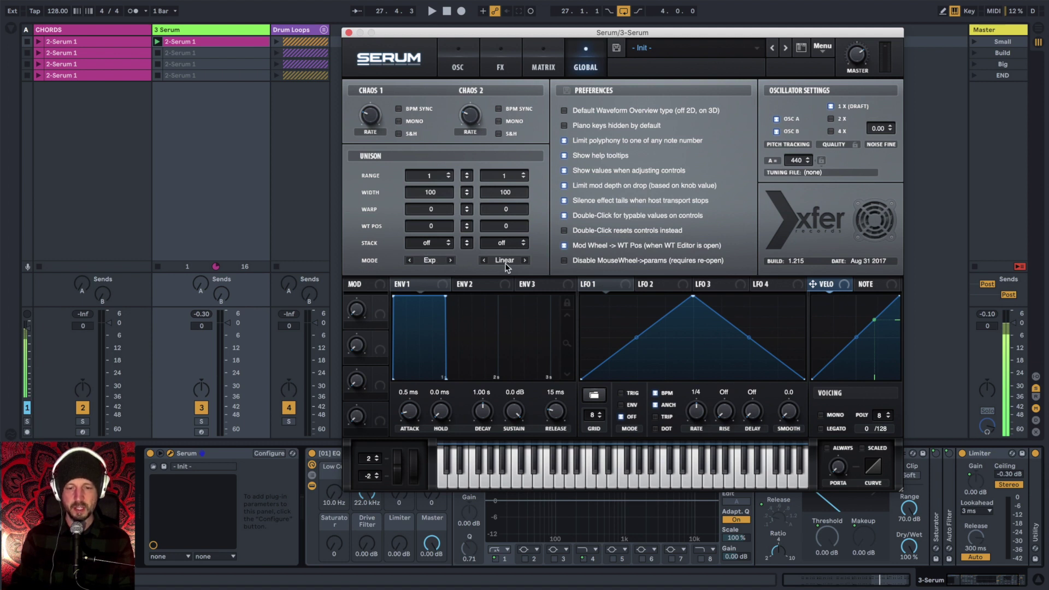
click(461, 67)
mouse_move(487, 220)
mouse_down()
mouse_move(485, 169)
mouse_move(490, 283)
mouse_move(487, 208)
mouse_move(490, 227)
mouse_up()
key(space)
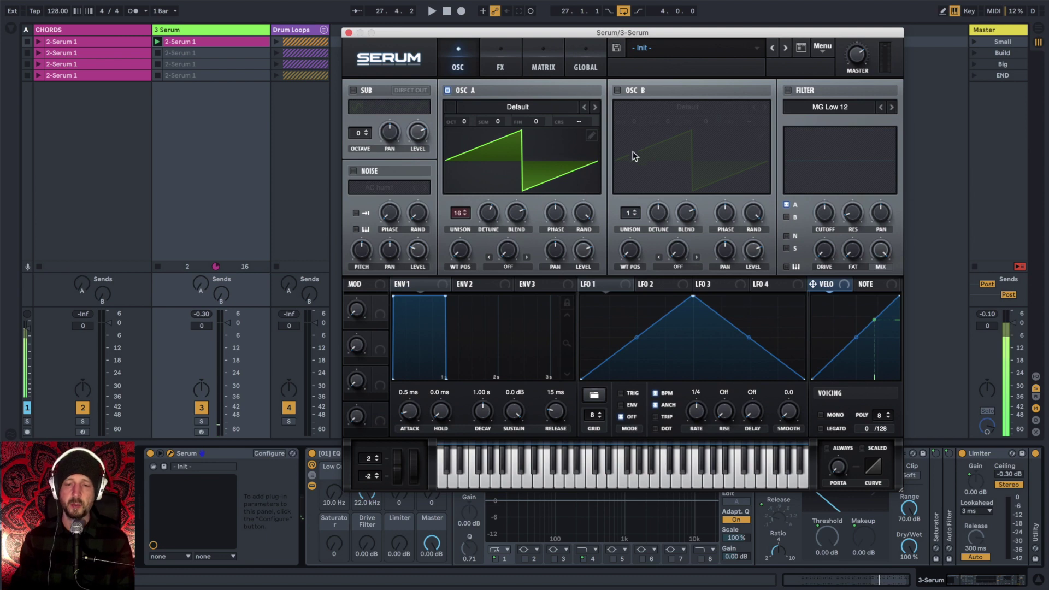
Enable OSC B, load the Analog wavetable Basic Shapes and move its wavetable position to the saw shape
click(617, 91)
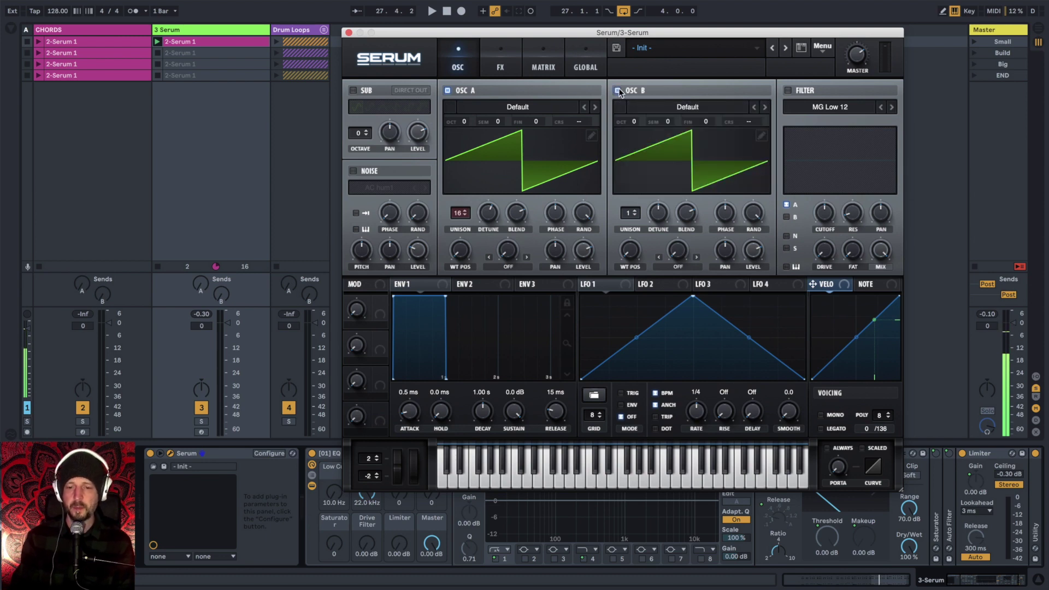
click(664, 109)
mouse_move(677, 120)
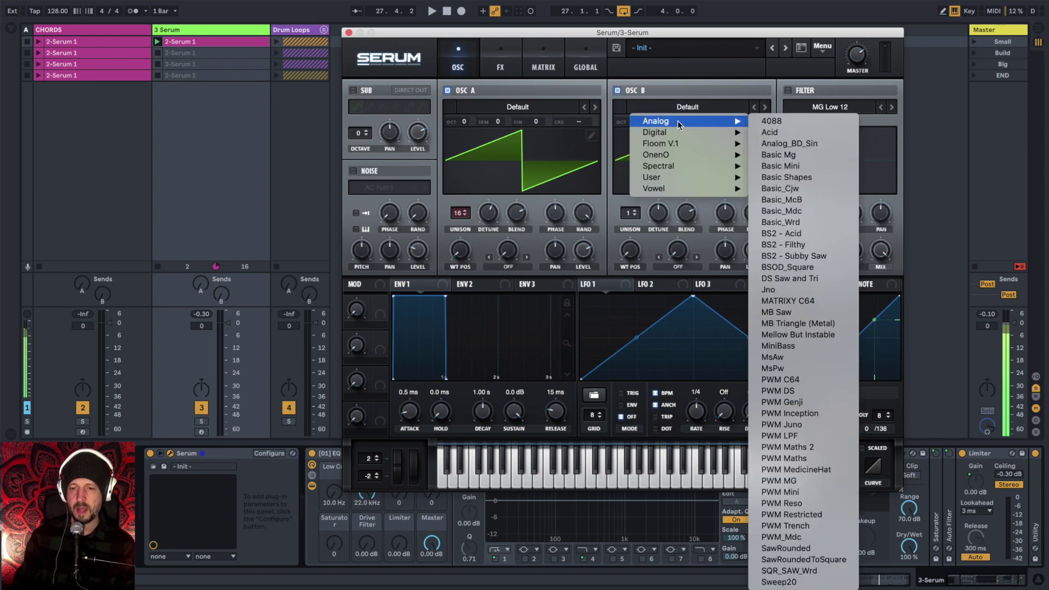
click(807, 177)
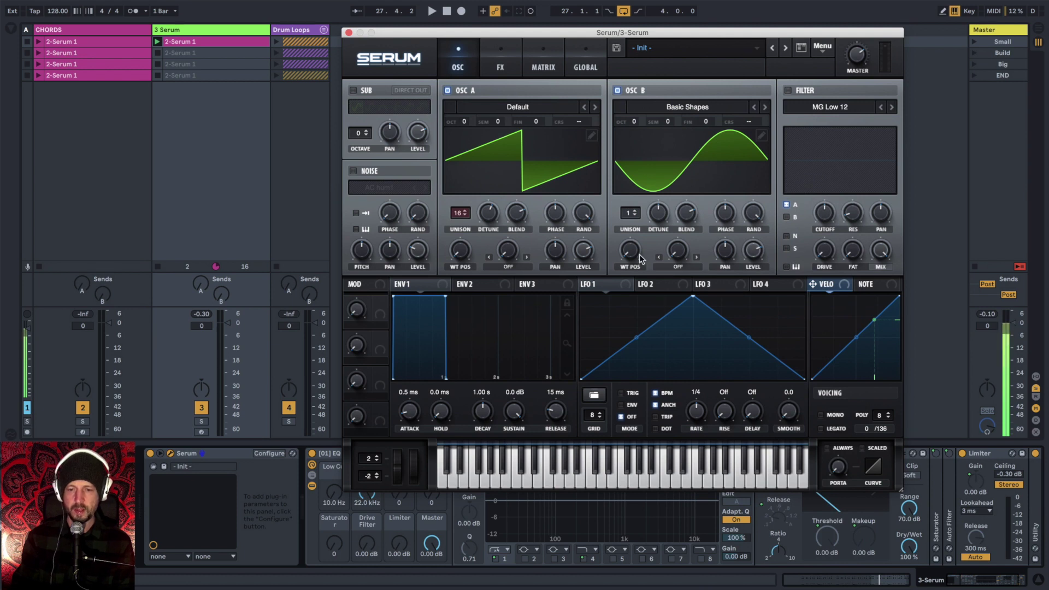
mouse_move(632, 250)
drag(631, 236, 631, 223)
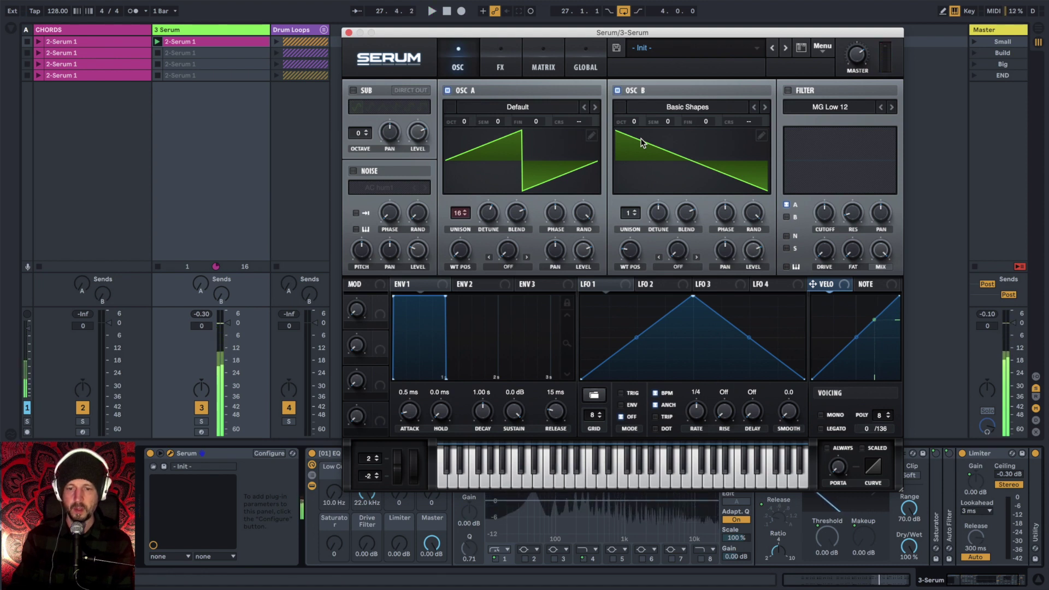
Set OSC B to 7 unison voices and its octave to +1
drag(629, 213, 628, 154)
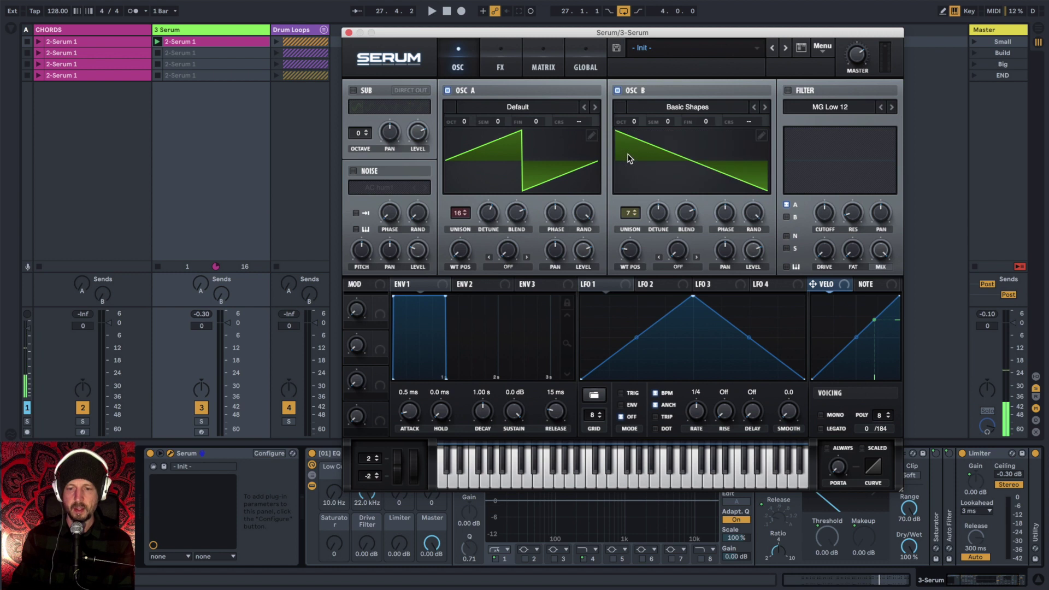
click(633, 125)
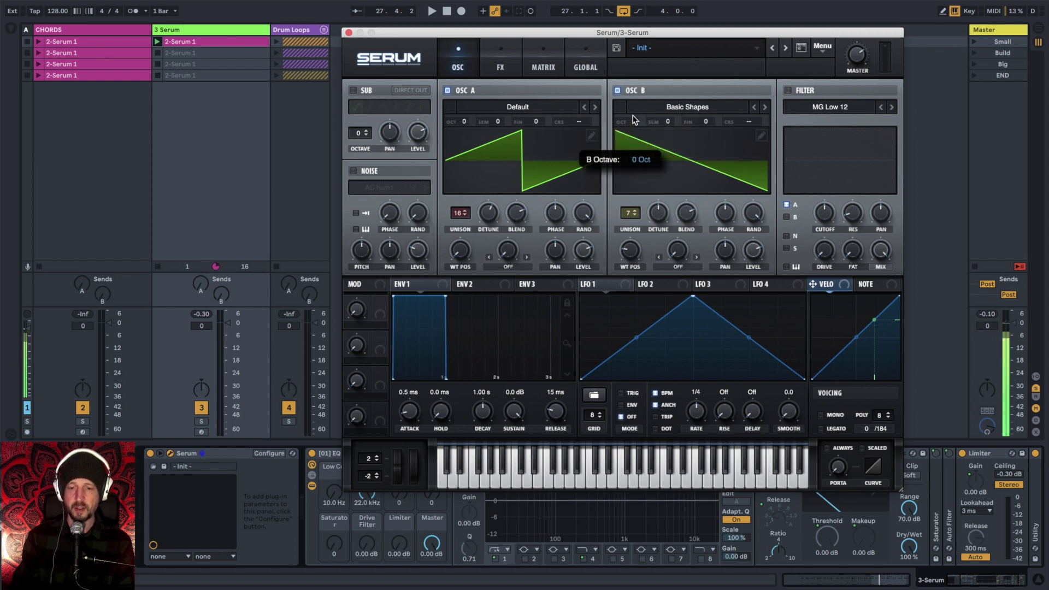
drag(632, 114, 634, 114)
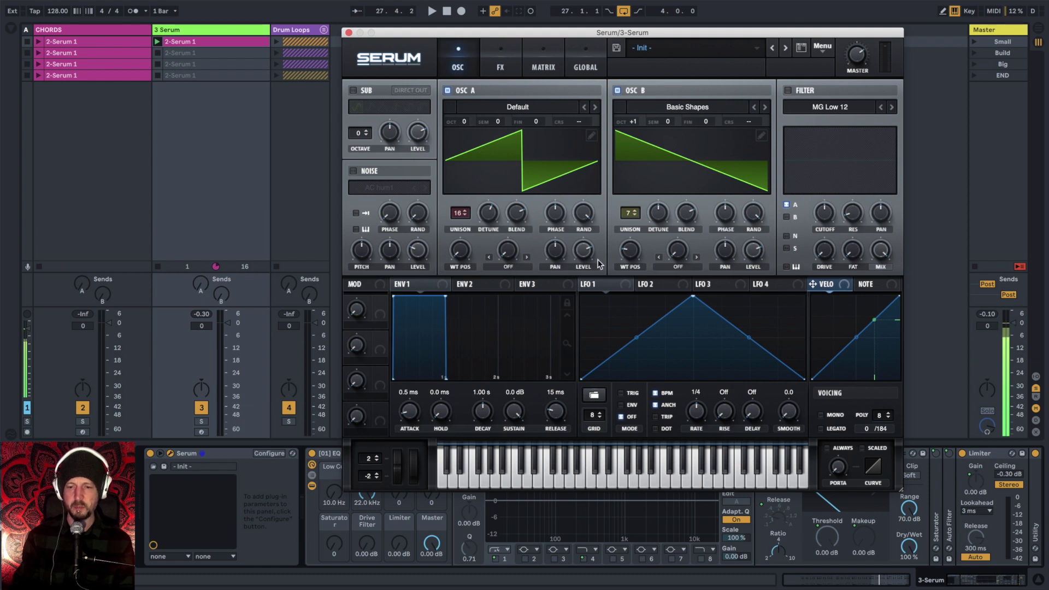
Reshape LFO 1 into a steep downward curve starting at its peak and switch it to ENV mode
click(594, 286)
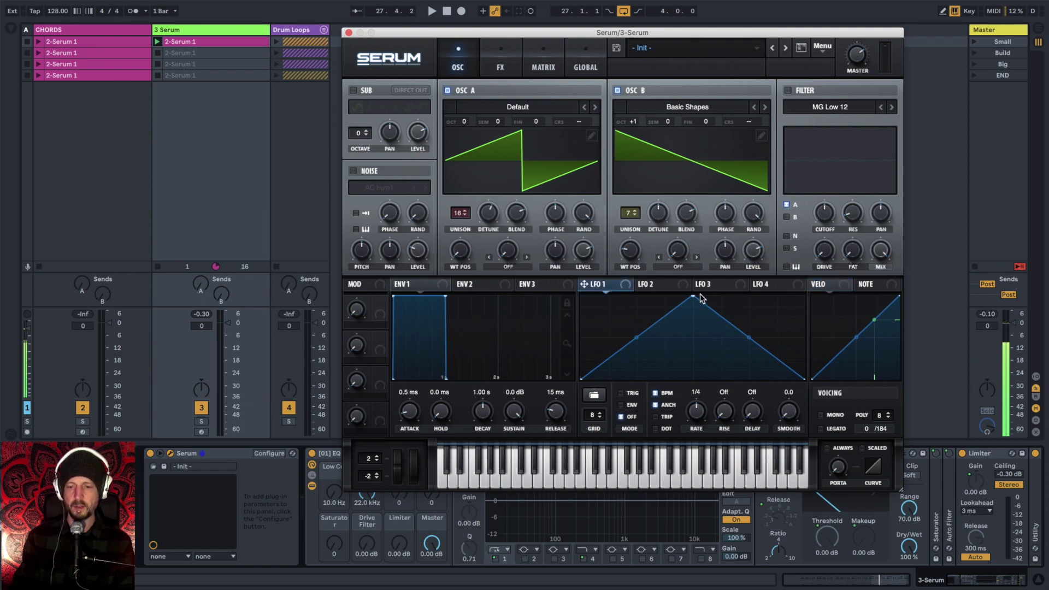
drag(695, 299, 583, 296)
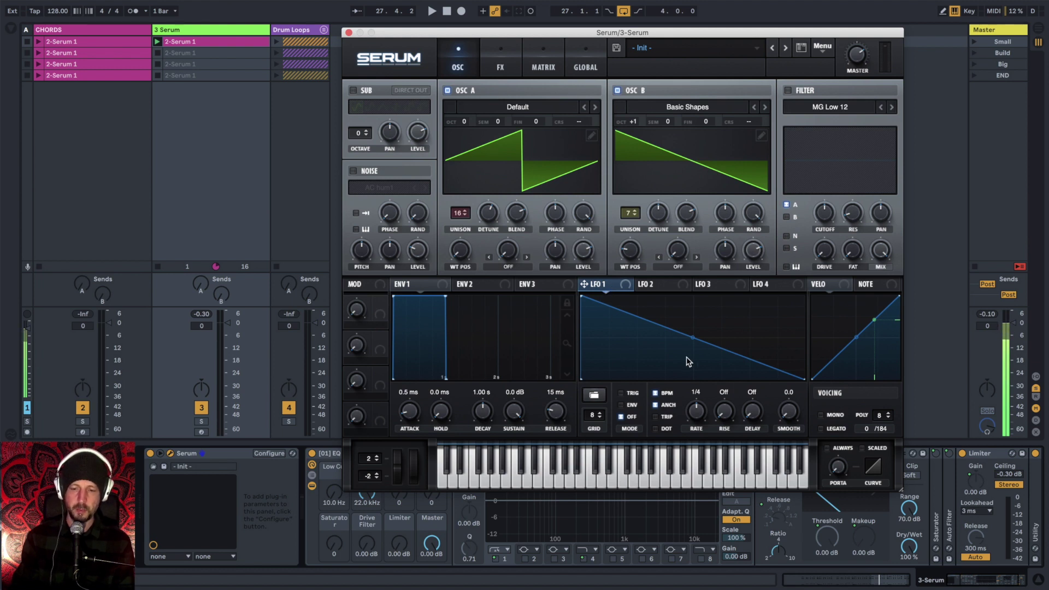
drag(692, 338, 691, 357)
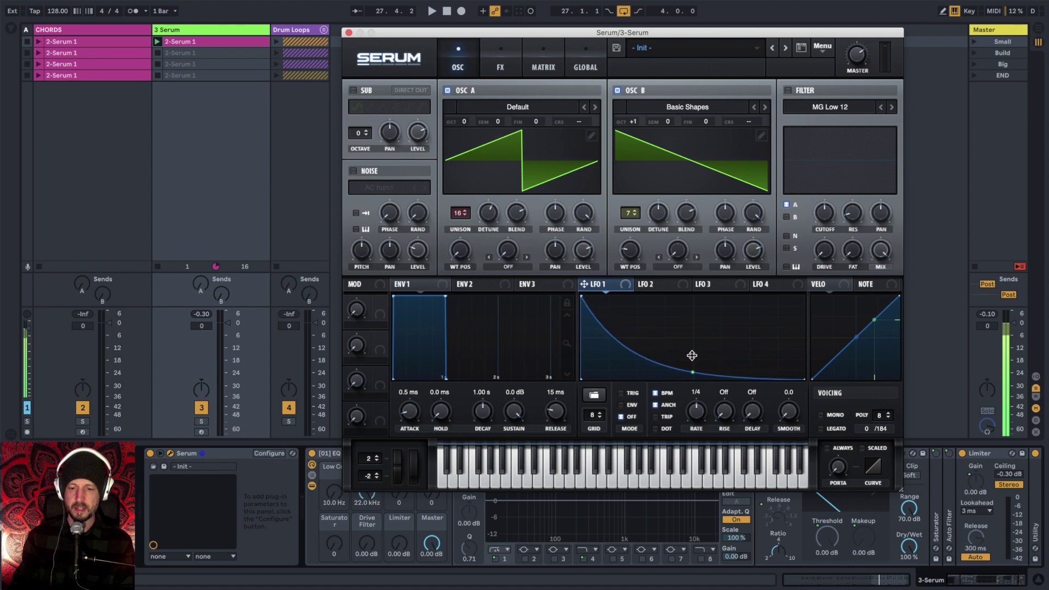
click(623, 405)
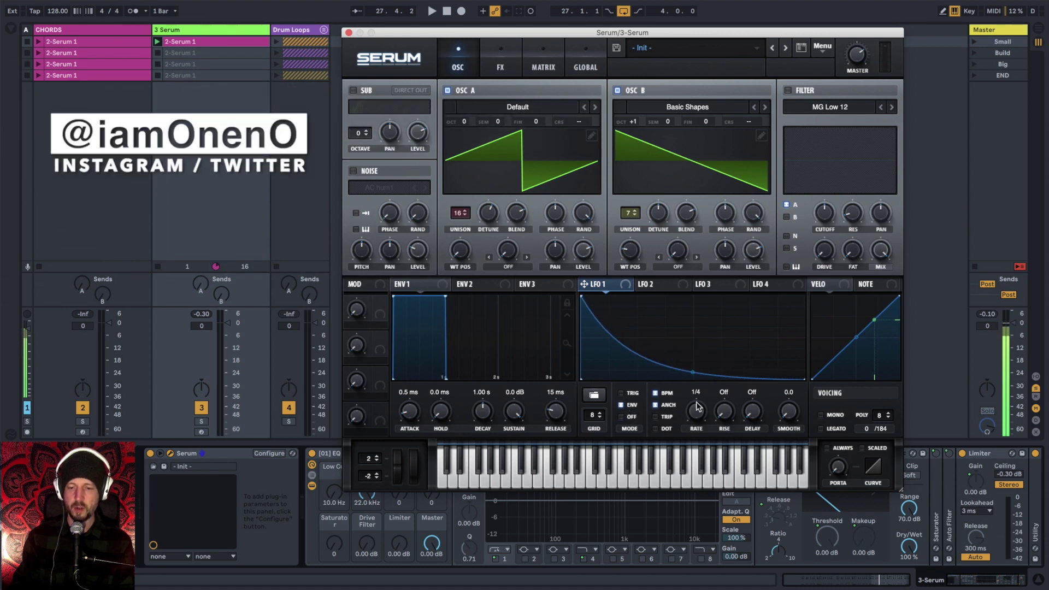
Assign LFO 1 to the levels of OSC A and OSC B, adjust the depths with OSC B at about 39, and audition
drag(584, 286, 584, 250)
drag(584, 287, 758, 253)
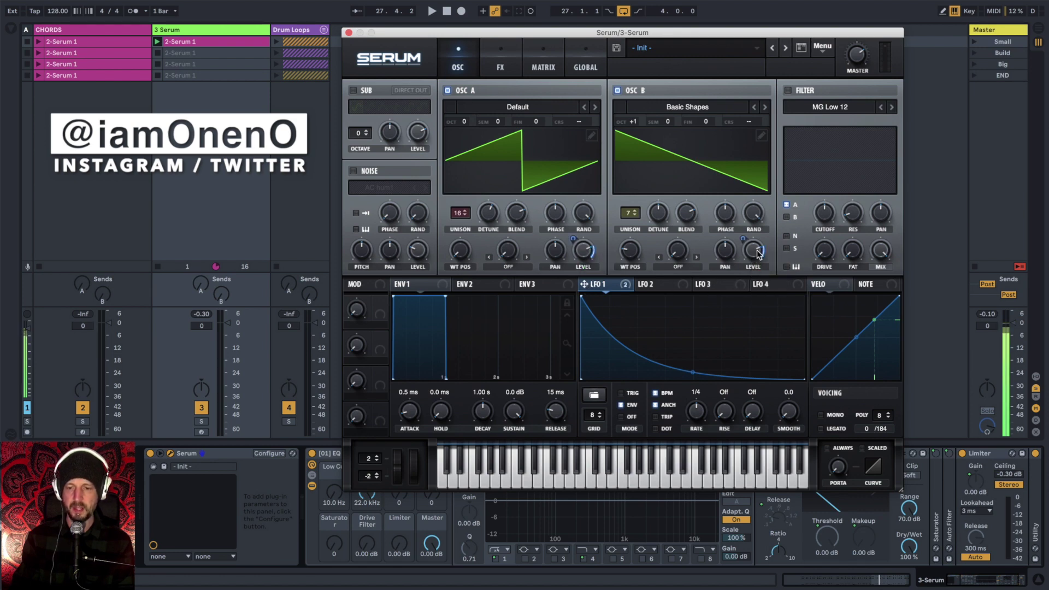
mouse_move(583, 256)
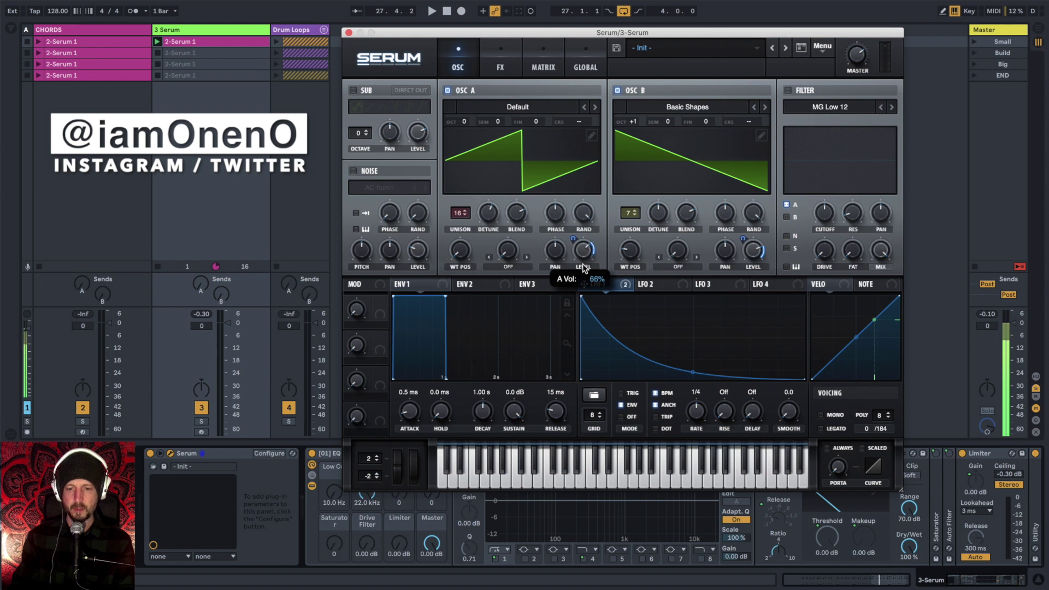
click(573, 240)
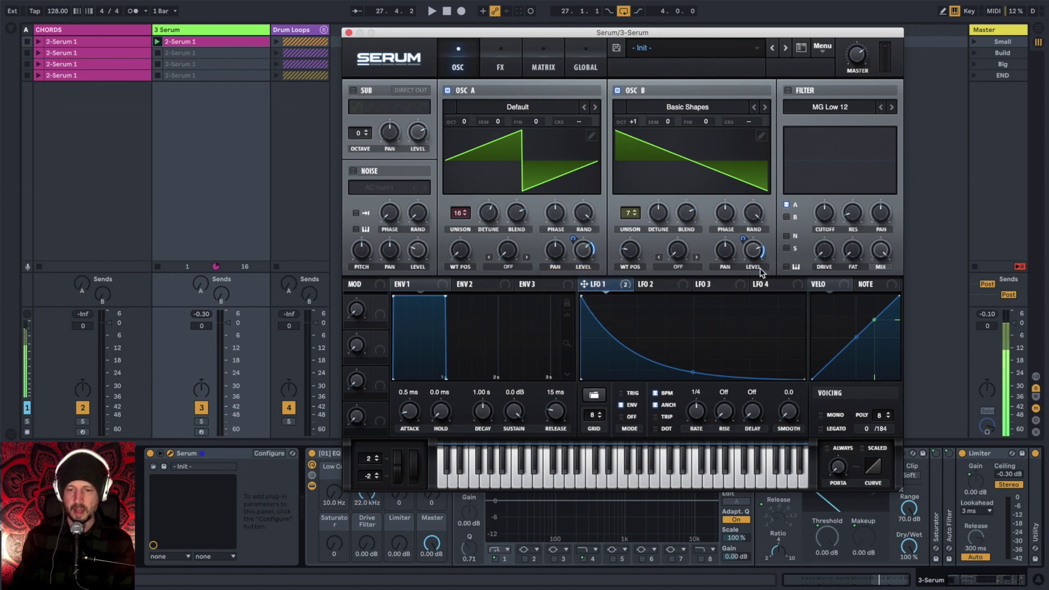
mouse_move(753, 265)
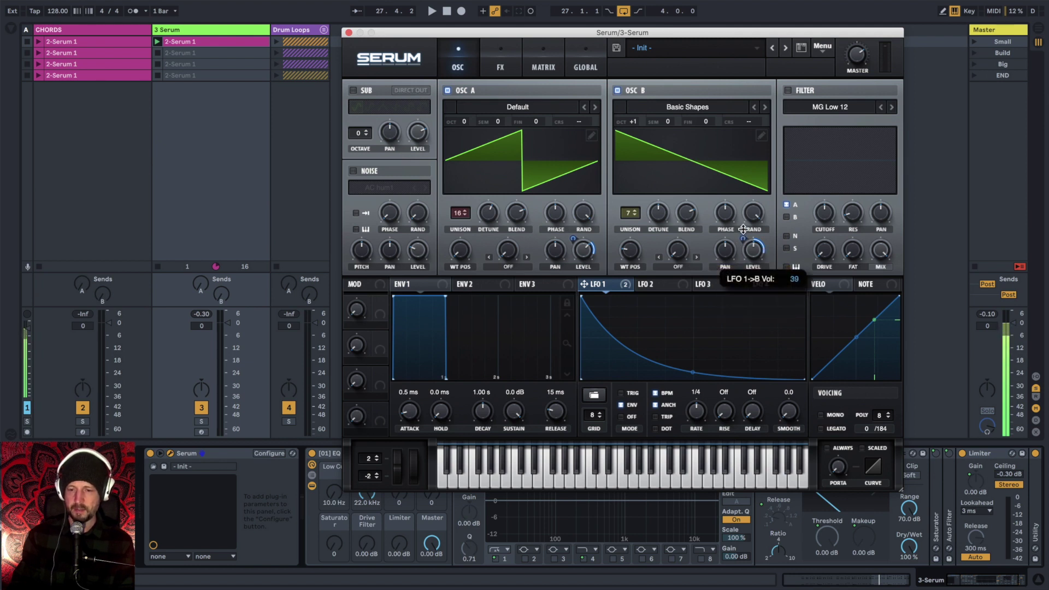
drag(742, 220, 743, 222)
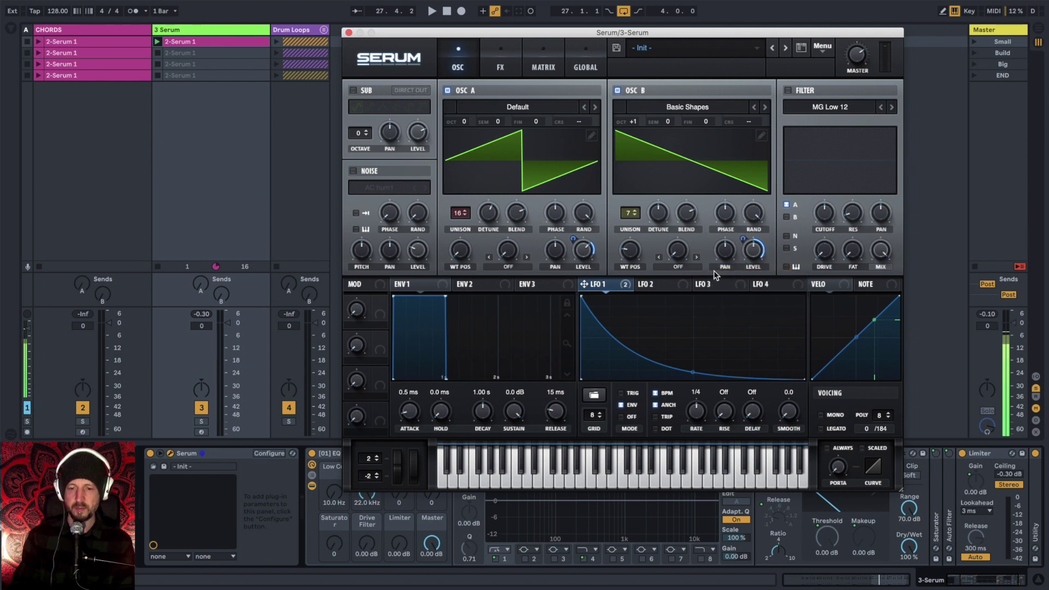
key(space)
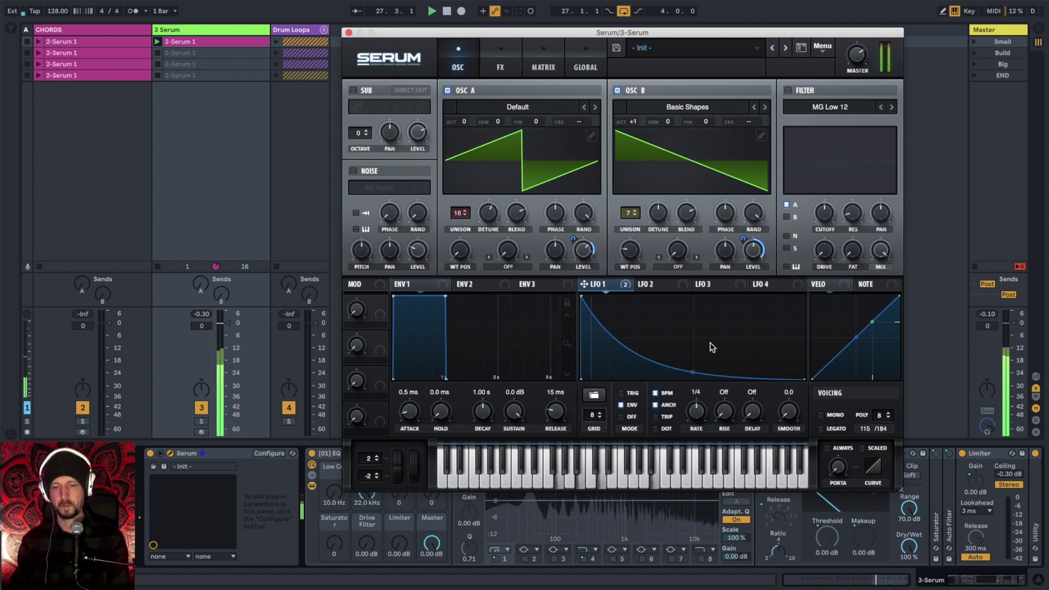
key(space)
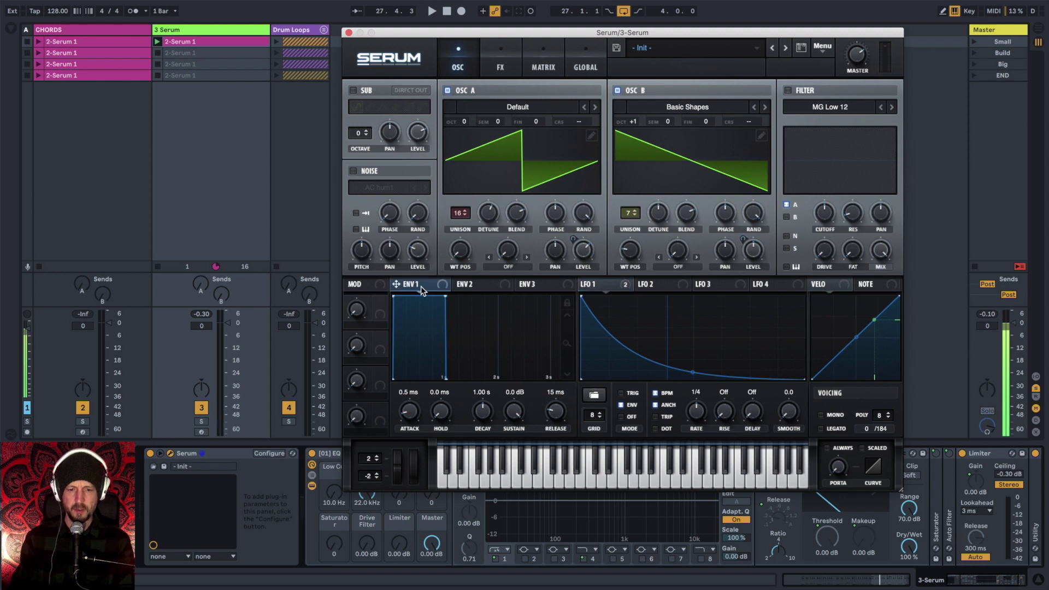
Set the ENV 1 release to 150 ms
mouse_move(563, 417)
mouse_down()
mouse_move(559, 405)
mouse_move(558, 415)
mouse_up()
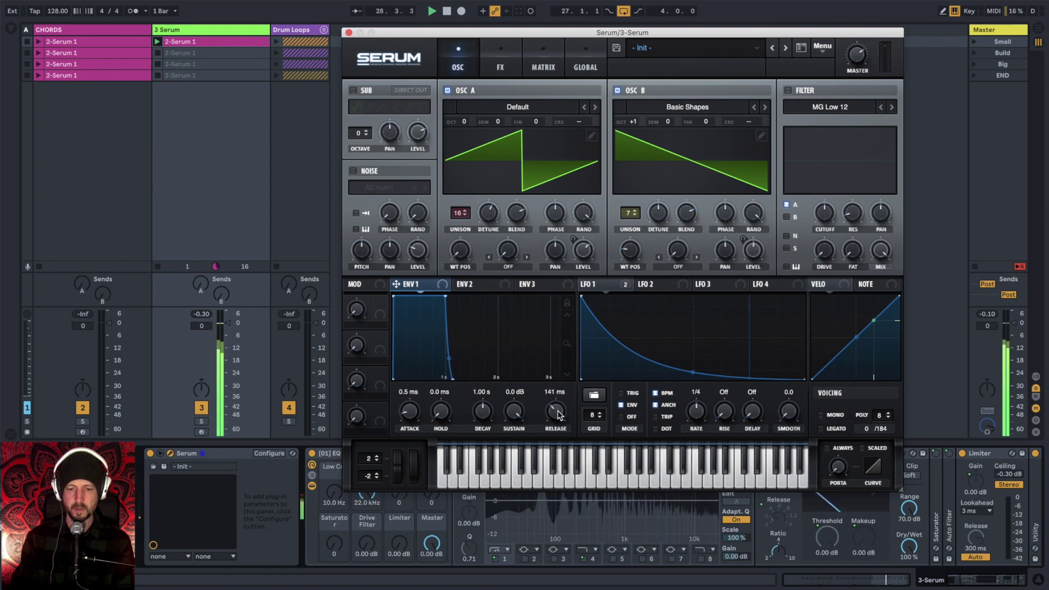
scroll(559, 414, up, 2)
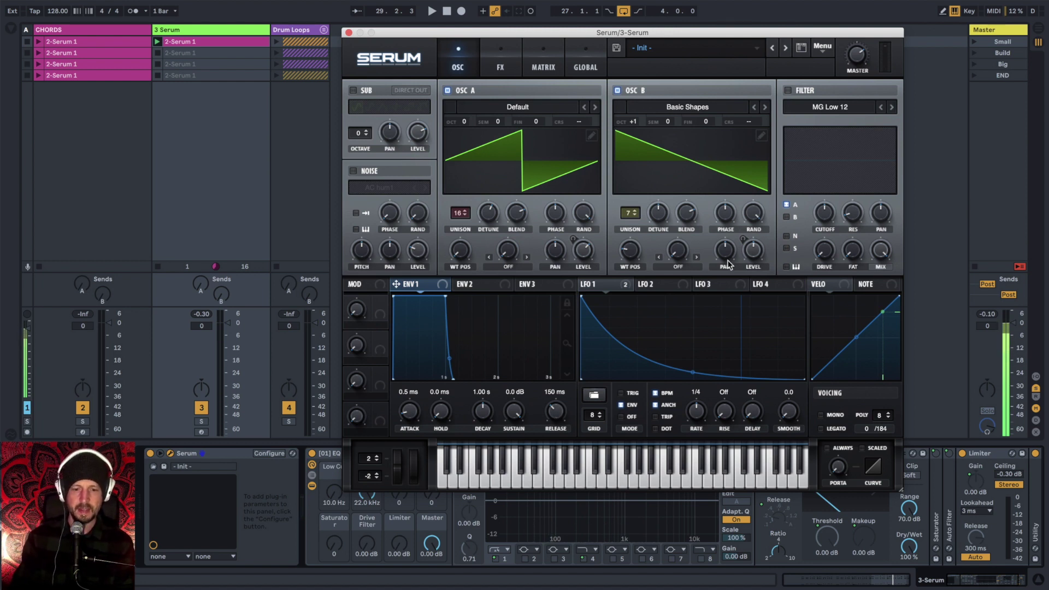
Enable the MG Low 12 filter, route OSC B through it alongside OSC A, and audition the filtered chords
click(788, 91)
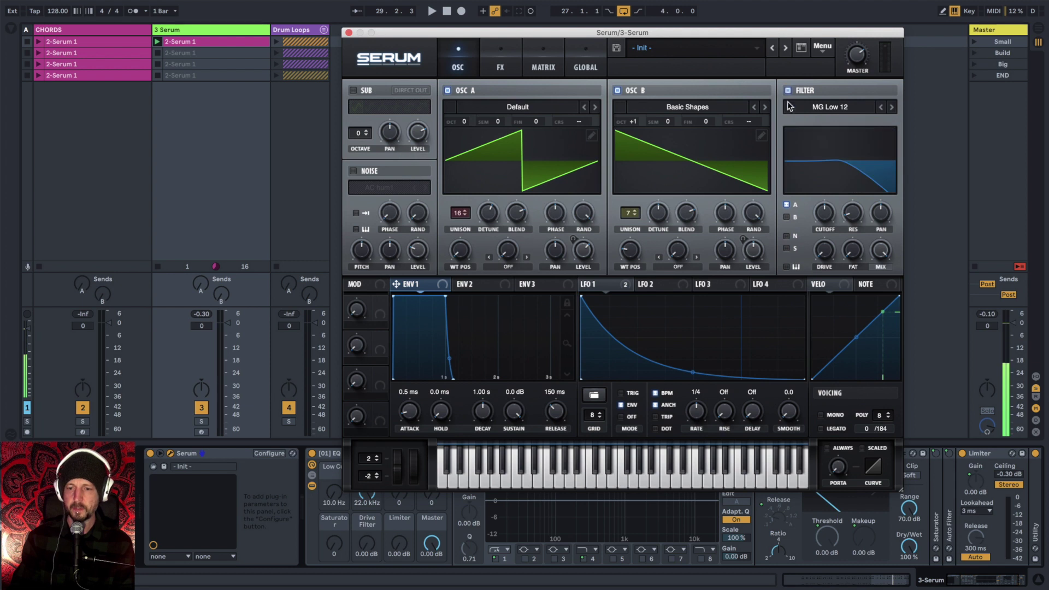
click(790, 216)
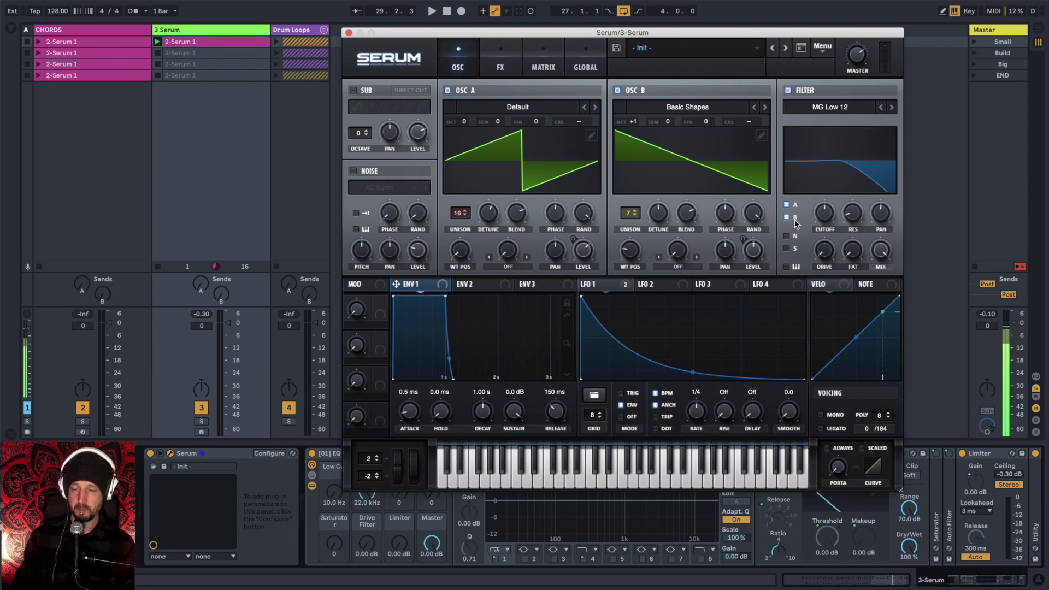
key(space)
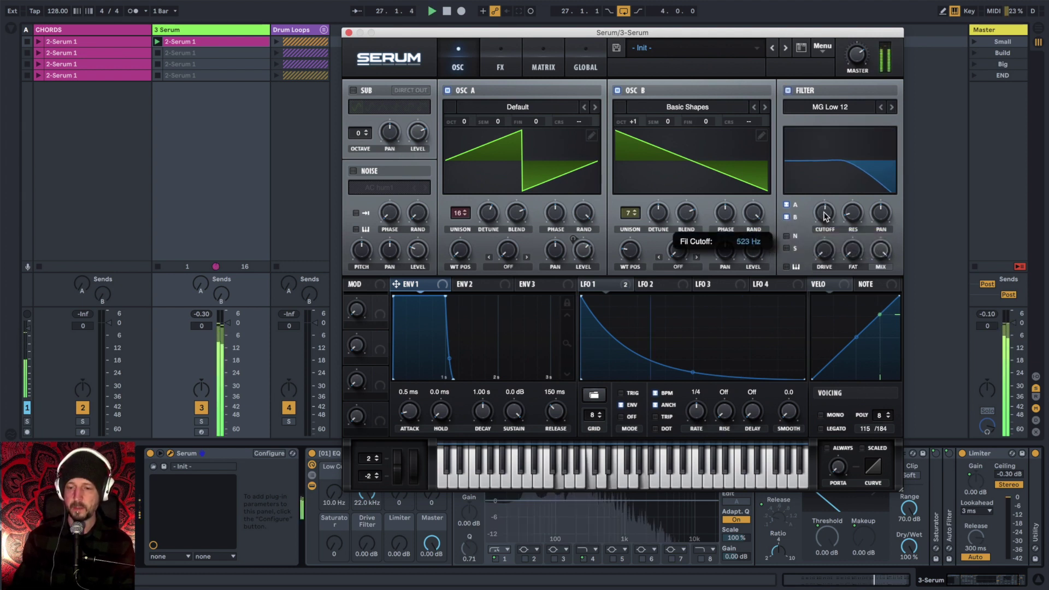
key(space)
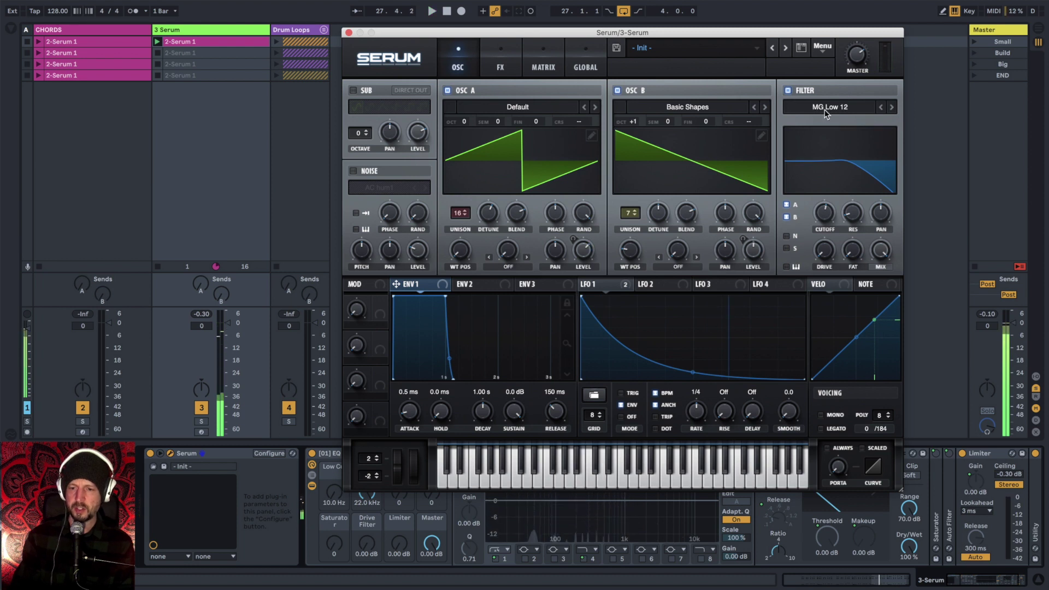
Change the filter type to MG Low 24, assign LFO 1 to its cutoff with an adjusted depth, and audition the chords
click(892, 108)
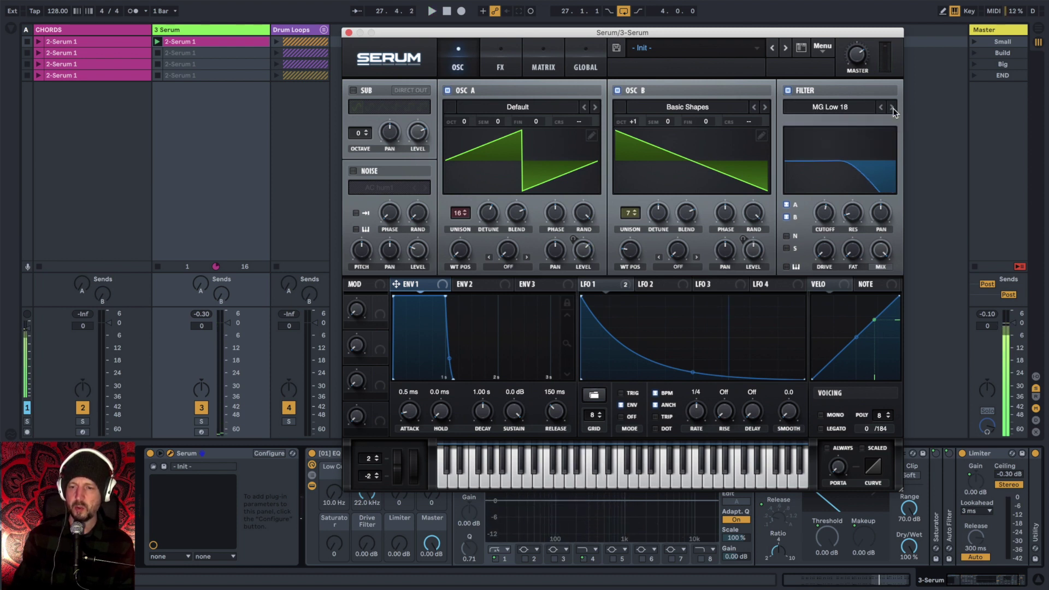
key(space)
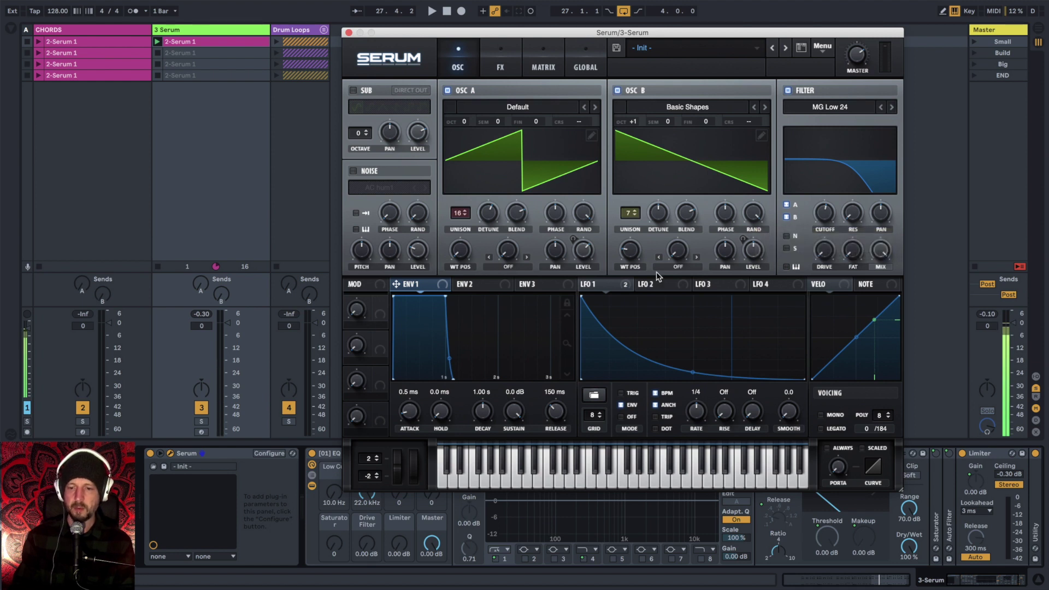
drag(587, 288, 823, 218)
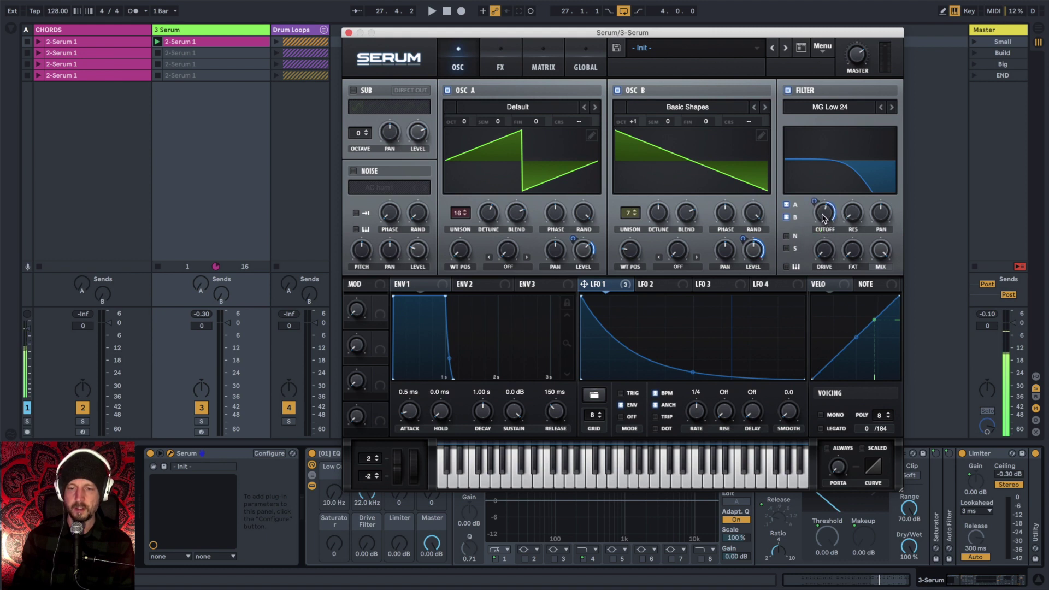
mouse_move(829, 220)
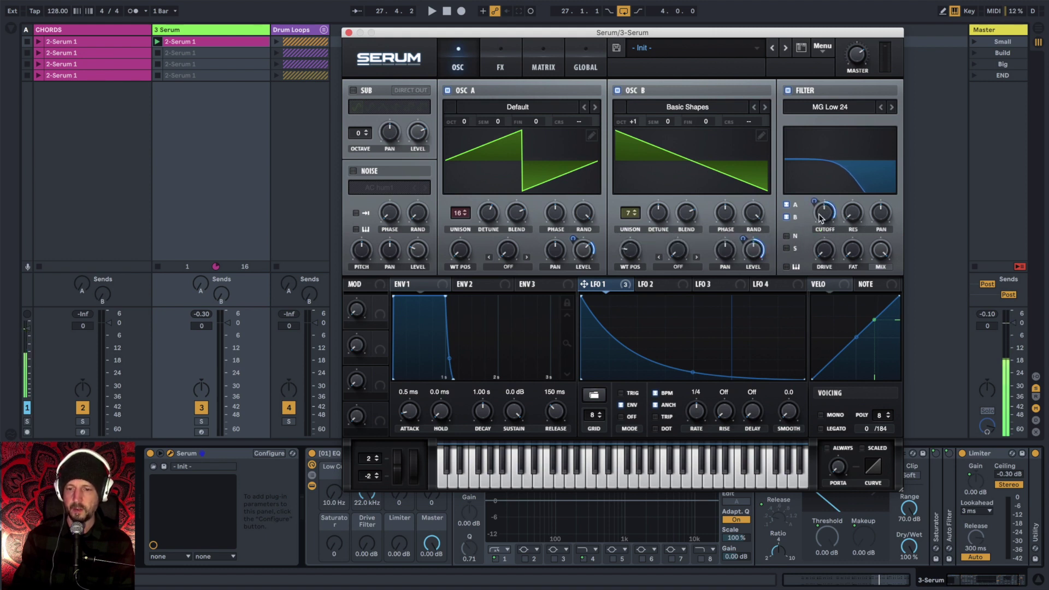
drag(812, 203, 826, 220)
key(space)
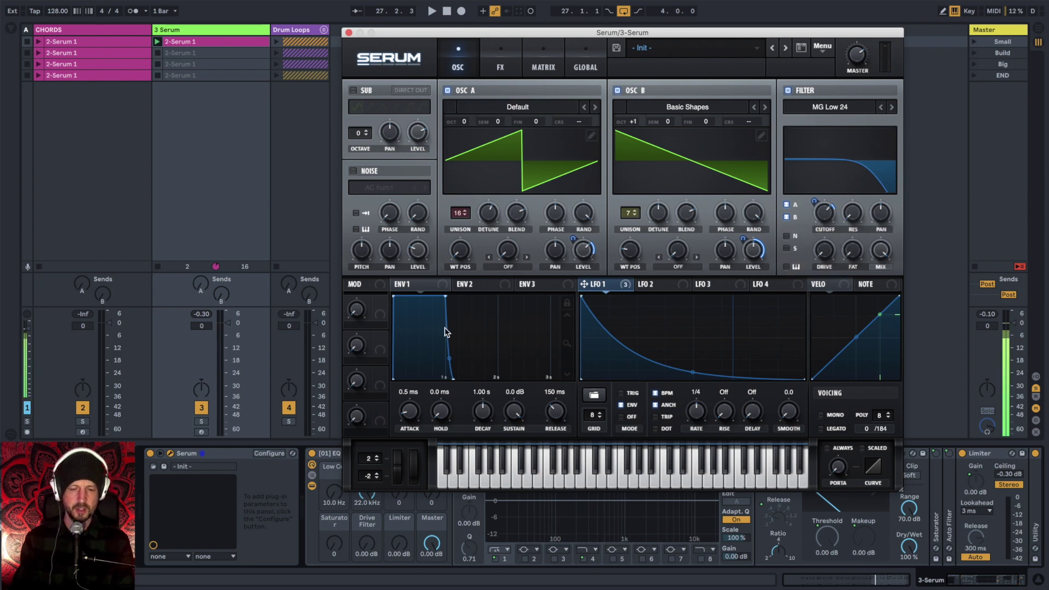
Assign Macro 1 to the filter cutoff and lower the base cutoff to about 253 Hz, playing the chords to check it
drag(381, 319, 828, 218)
mouse_move(825, 232)
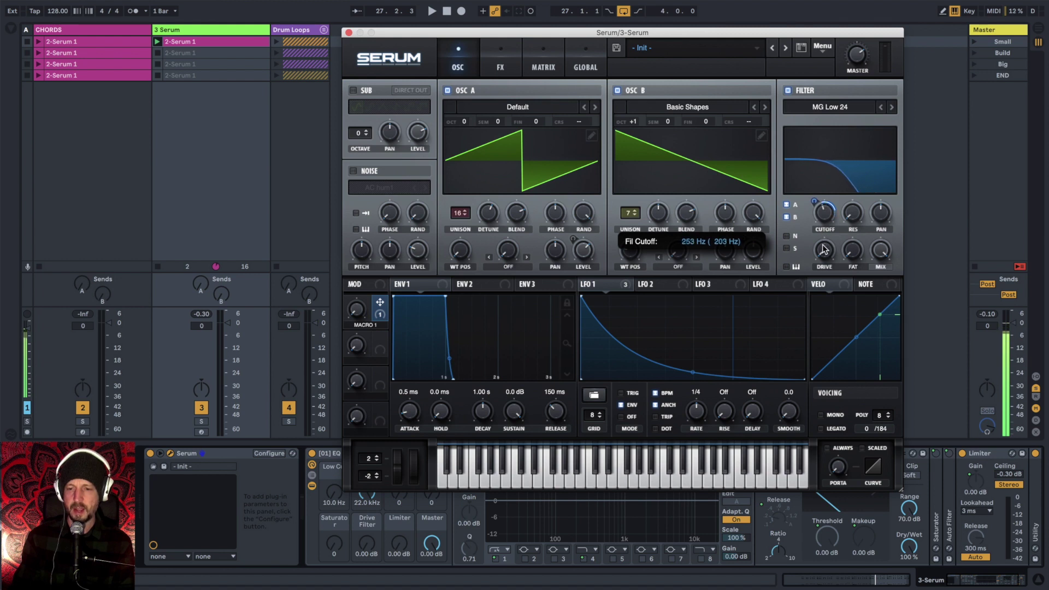
key(space)
mouse_move(816, 203)
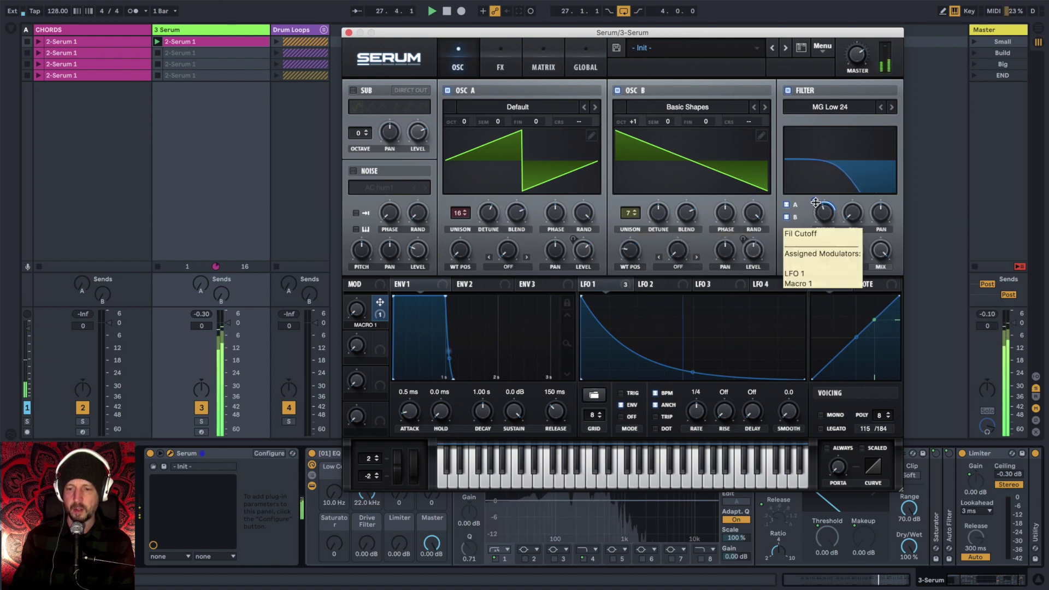
key(space)
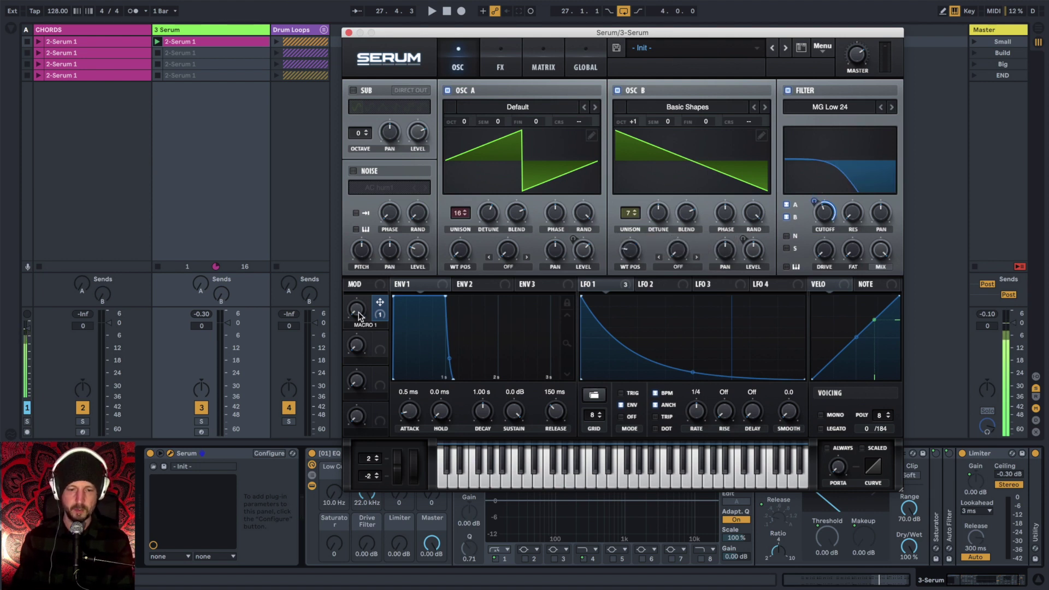
Play the chords while sweeping Macro 1 to about 31% to hear the filter open
key(space)
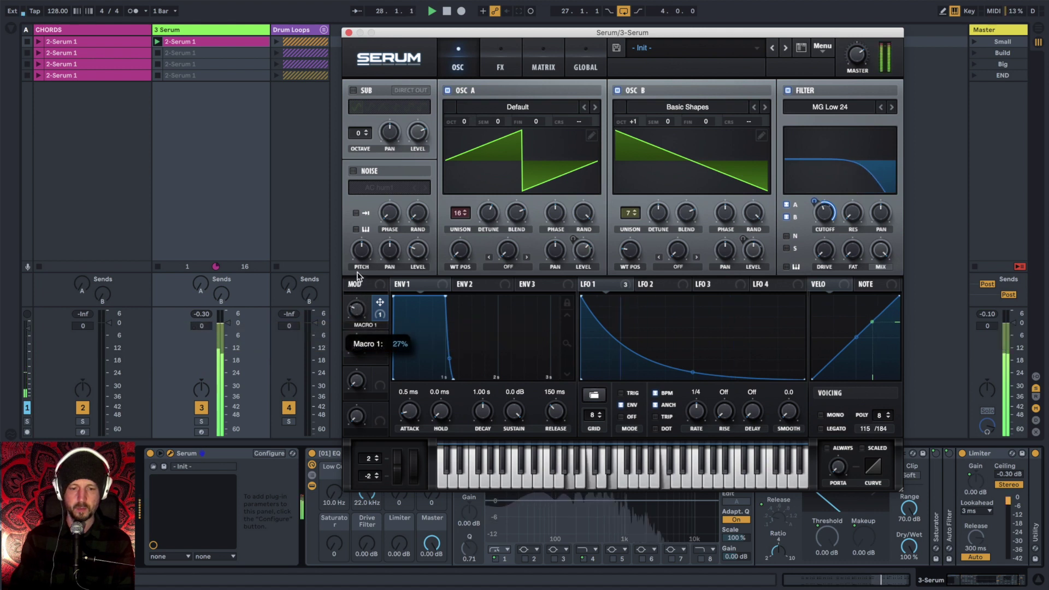
mouse_move(358, 276)
mouse_down()
mouse_move(369, 176)
mouse_move(373, 287)
mouse_up()
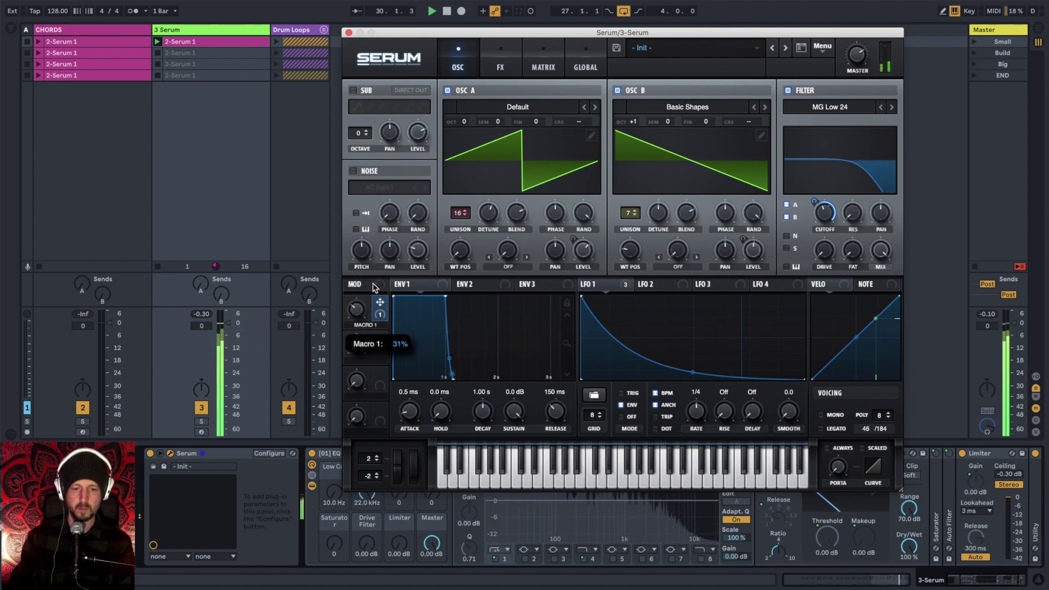
key(space)
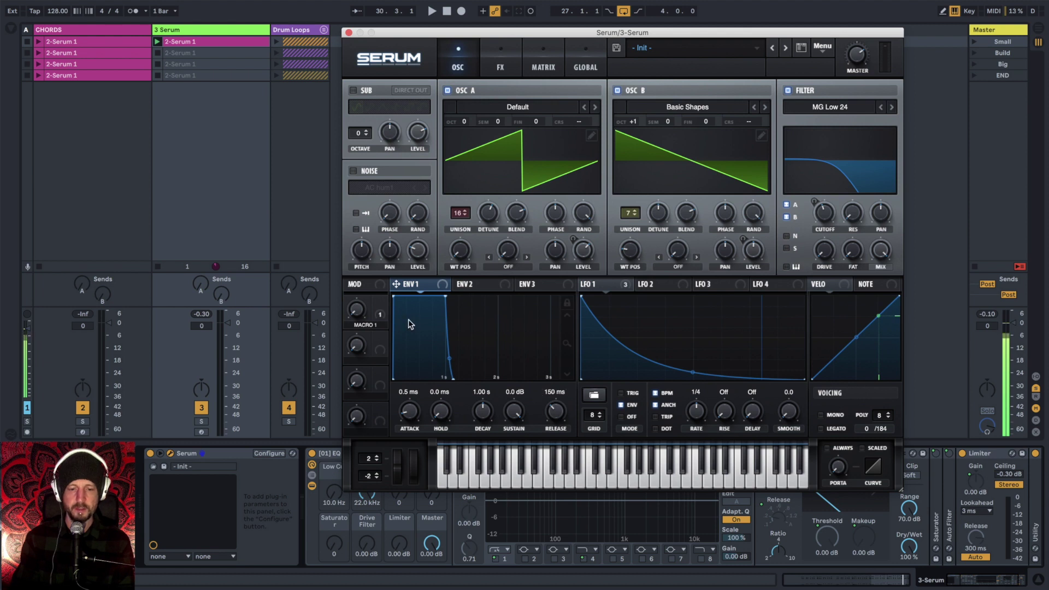
Assign Macro 1 to the ENV 1 release at a depth of about 10 and audition it by sweeping the macro up and down
drag(381, 304, 549, 405)
mouse_move(545, 416)
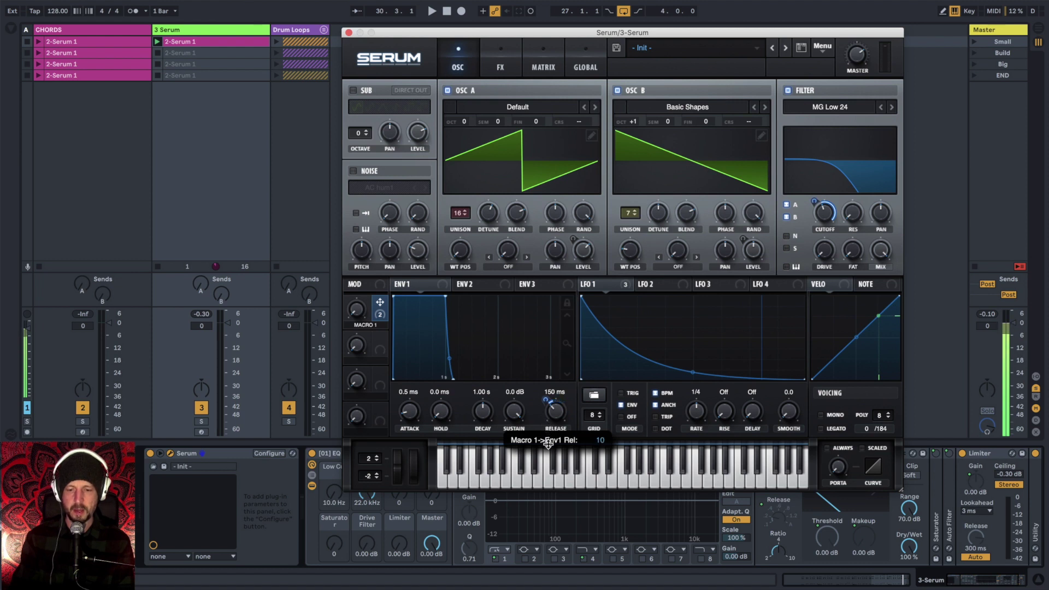
key(space)
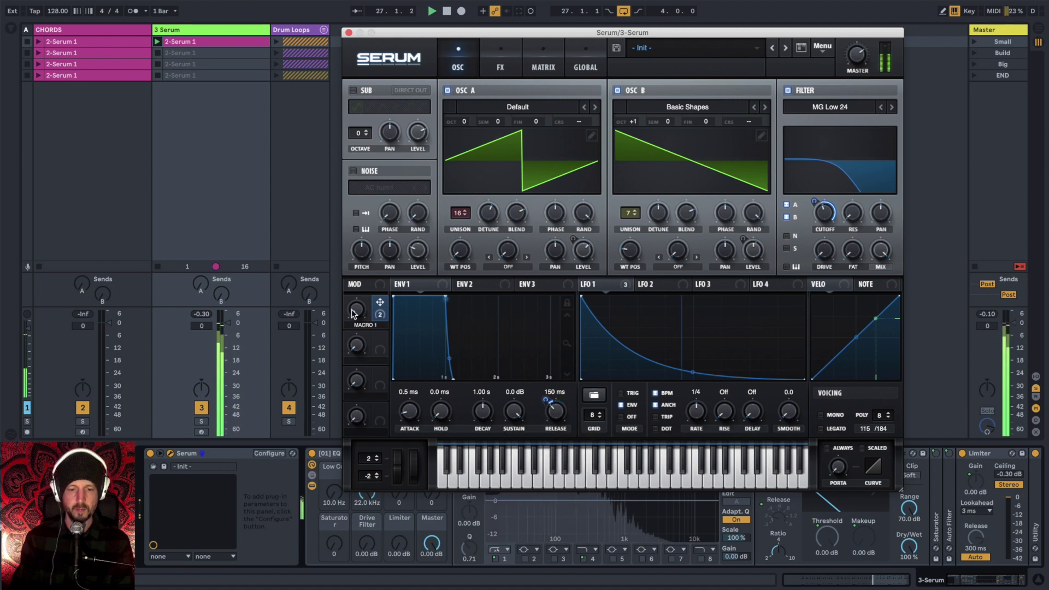
drag(355, 314, 358, 205)
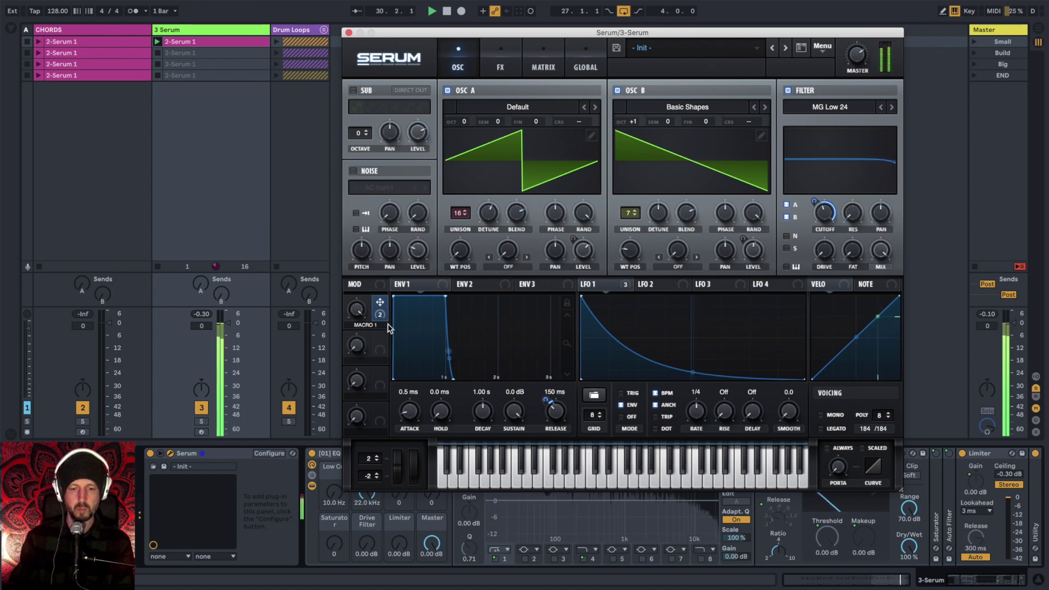
drag(356, 309, 356, 377)
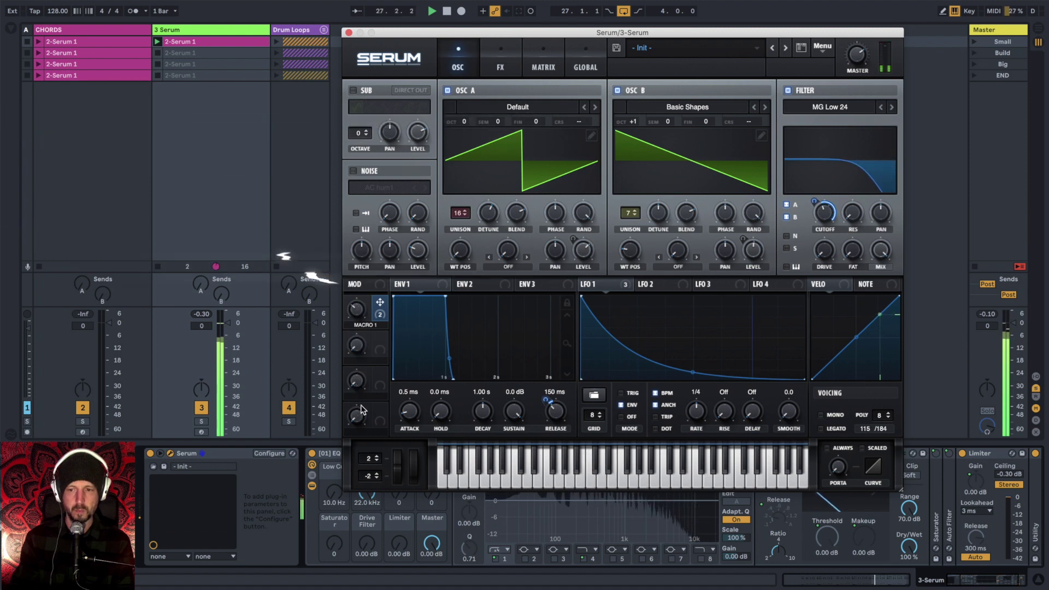
key(space)
Lower Serum's master volume and audition the chords while turning Macro 1 up
mouse_move(859, 56)
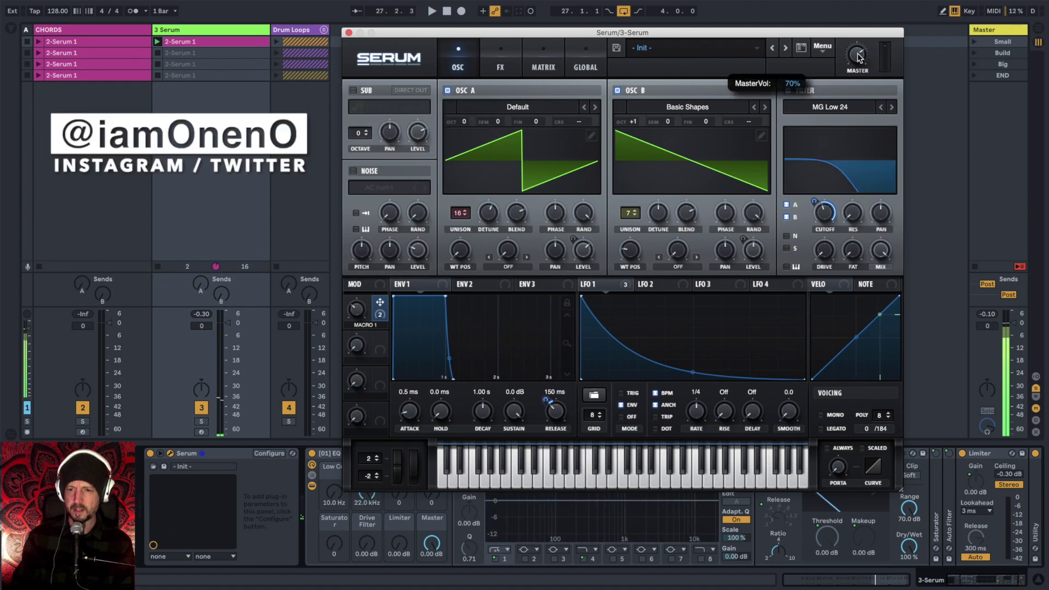
key(space)
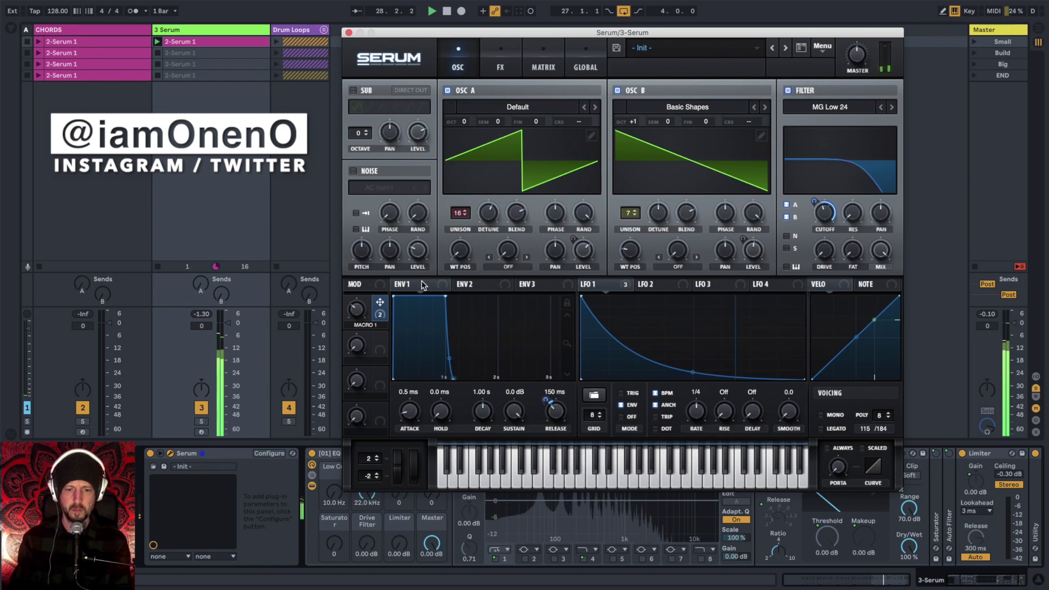
drag(354, 313, 361, 227)
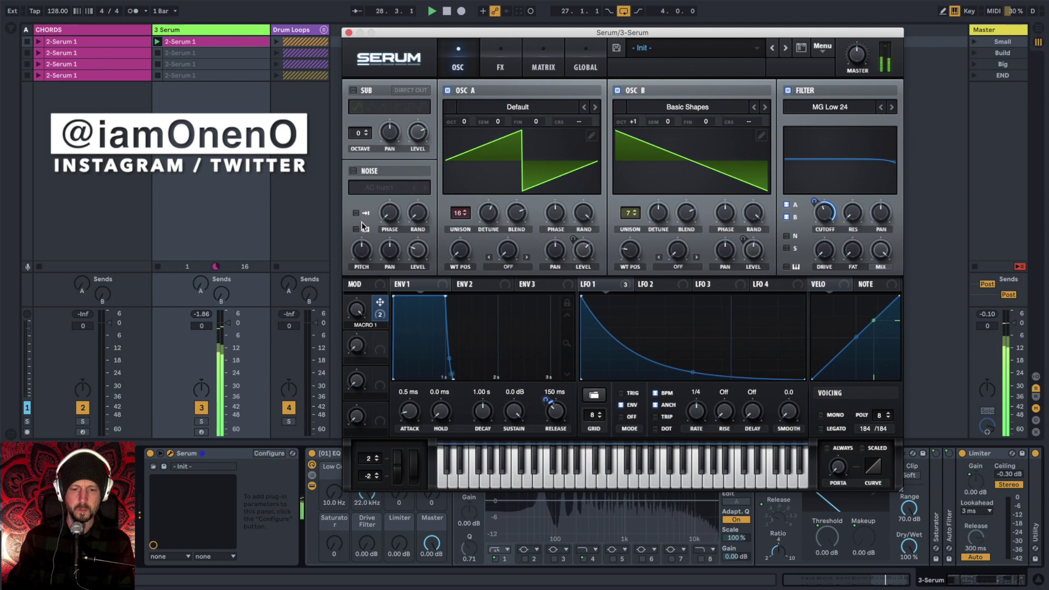
key(space)
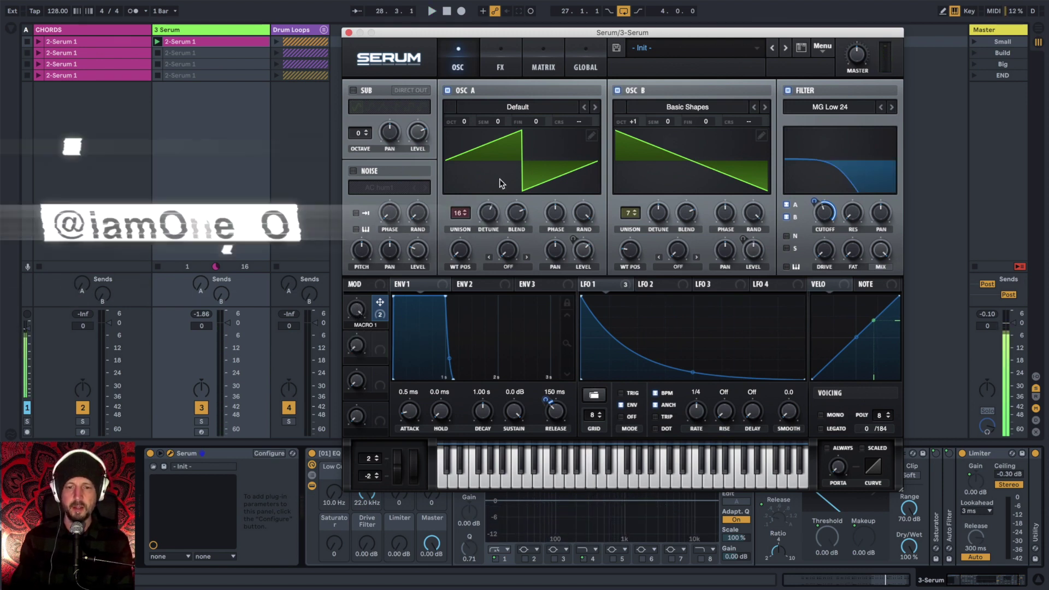
Enable Hyper/Dimension with the Hyper mix at 0%, Dimension size at about 7% and Dimension mix at 28%, and audition
click(497, 53)
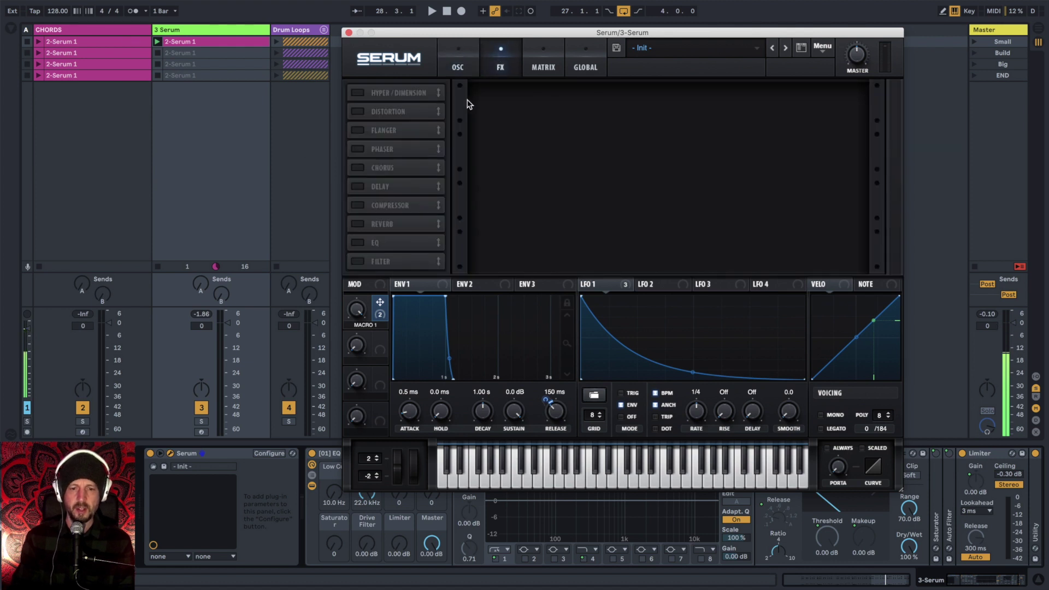
click(356, 94)
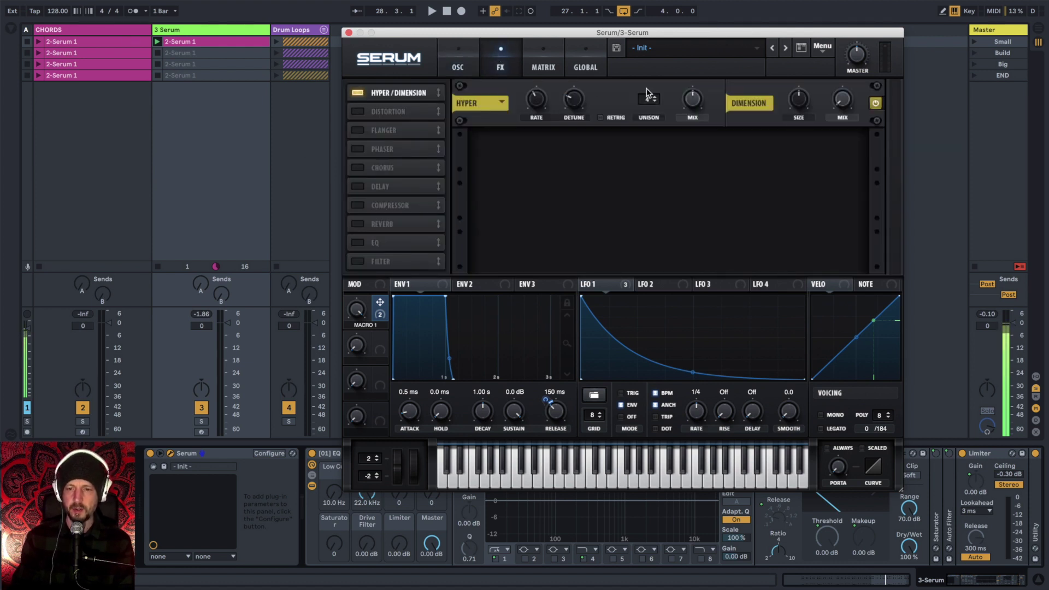
mouse_move(693, 101)
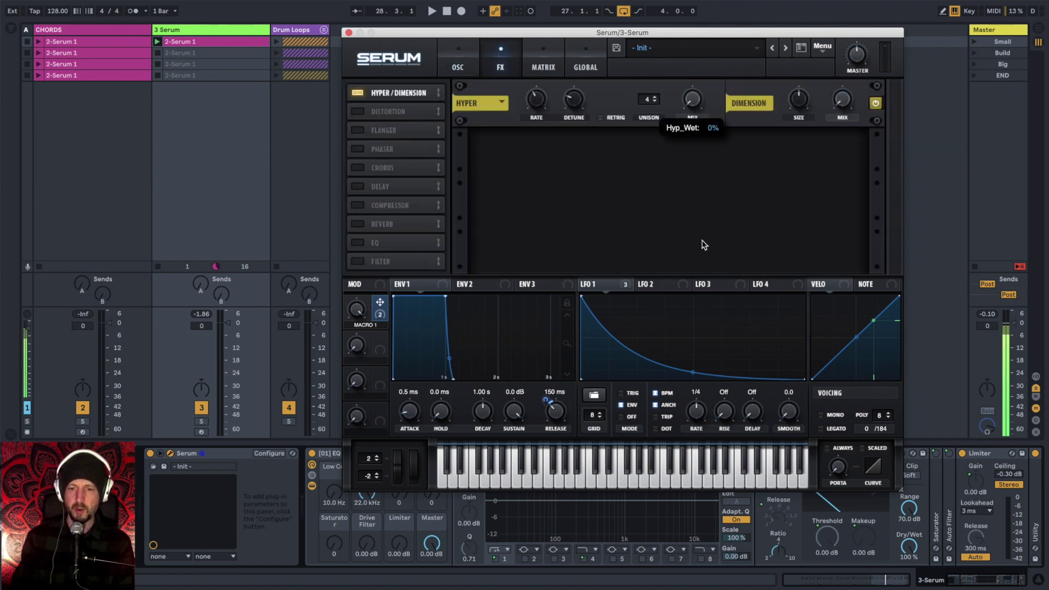
drag(801, 104, 798, 140)
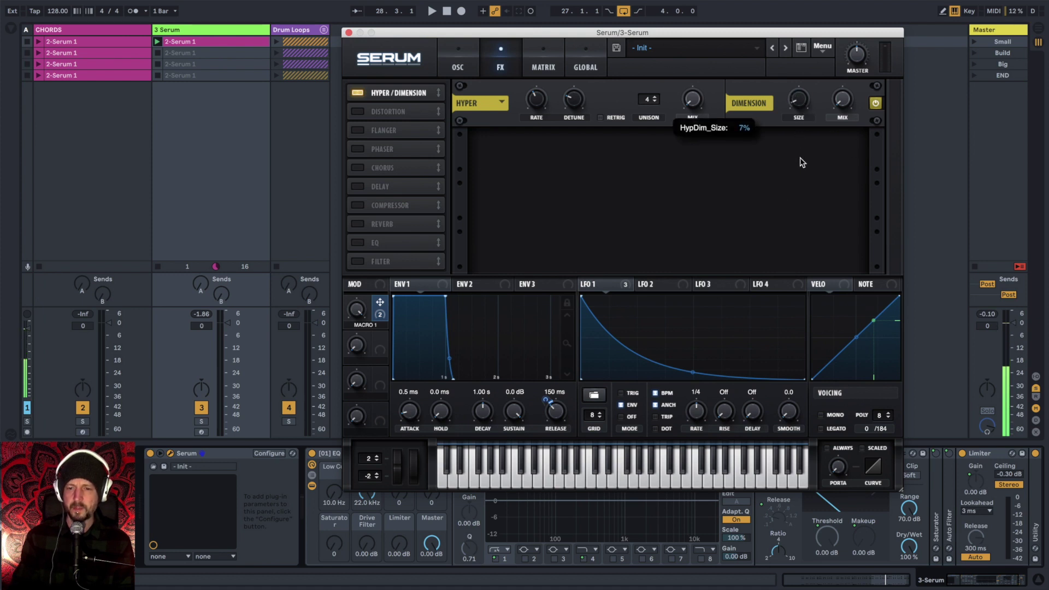
drag(843, 105, 843, 93)
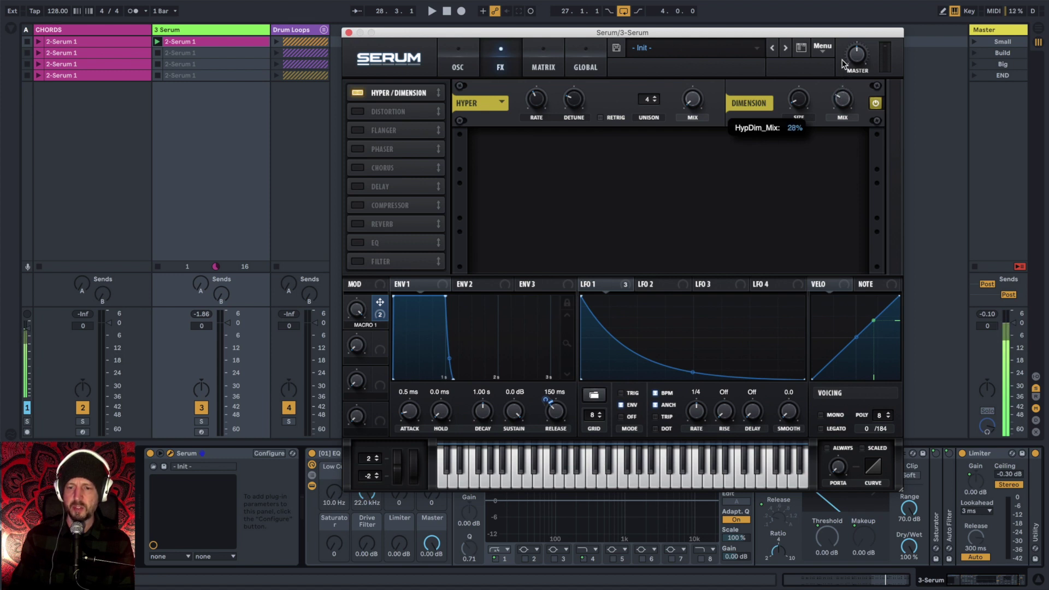
key(space)
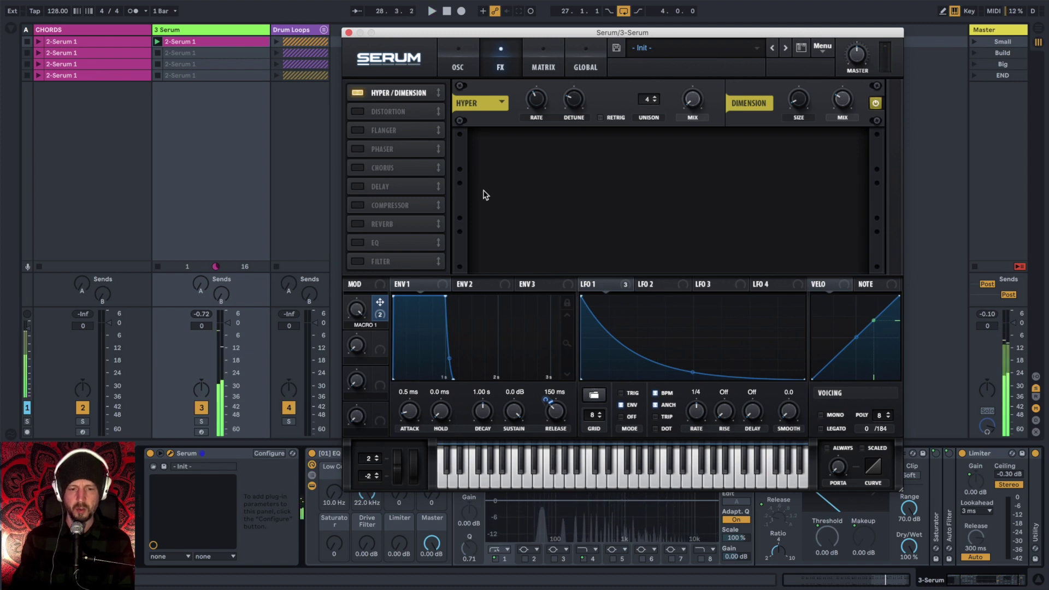
Enable the reverb and move it ahead of the Phaser in the effects chain, keeping the Hall type and 32% size
click(358, 224)
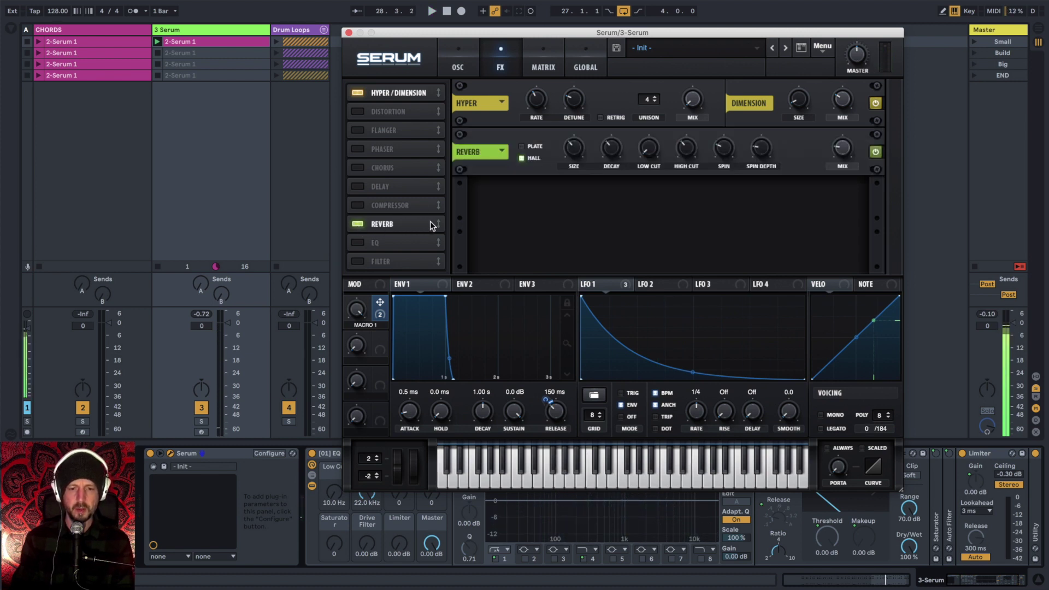
drag(440, 226, 438, 149)
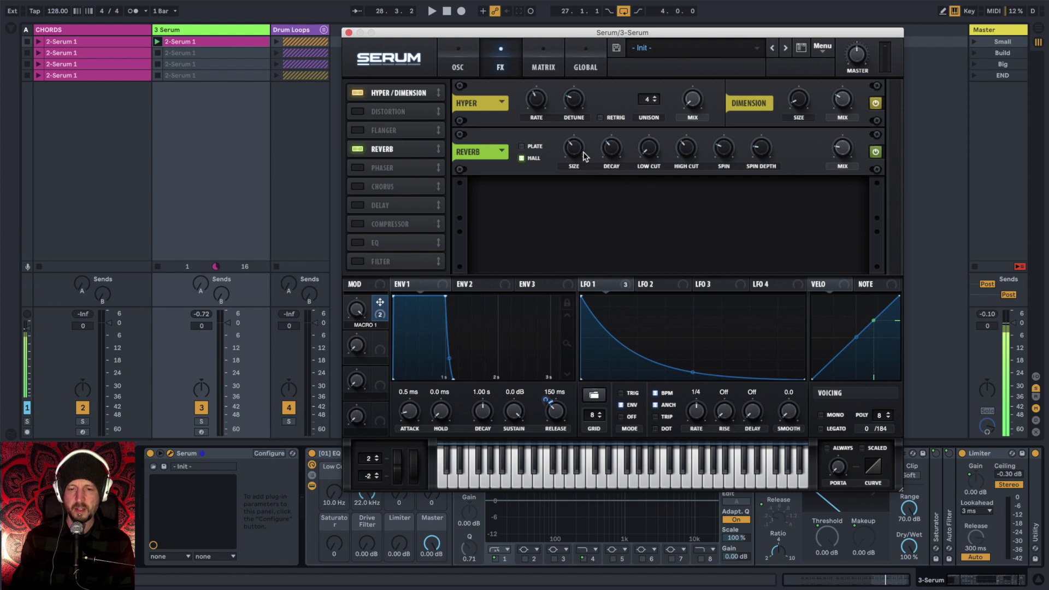
mouse_move(574, 154)
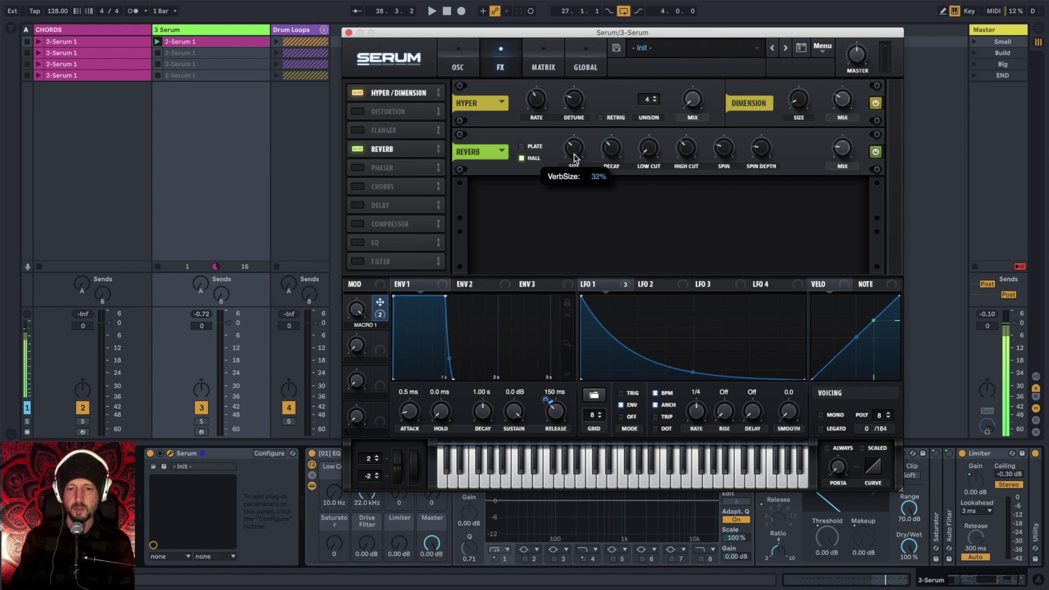
mouse_move(613, 152)
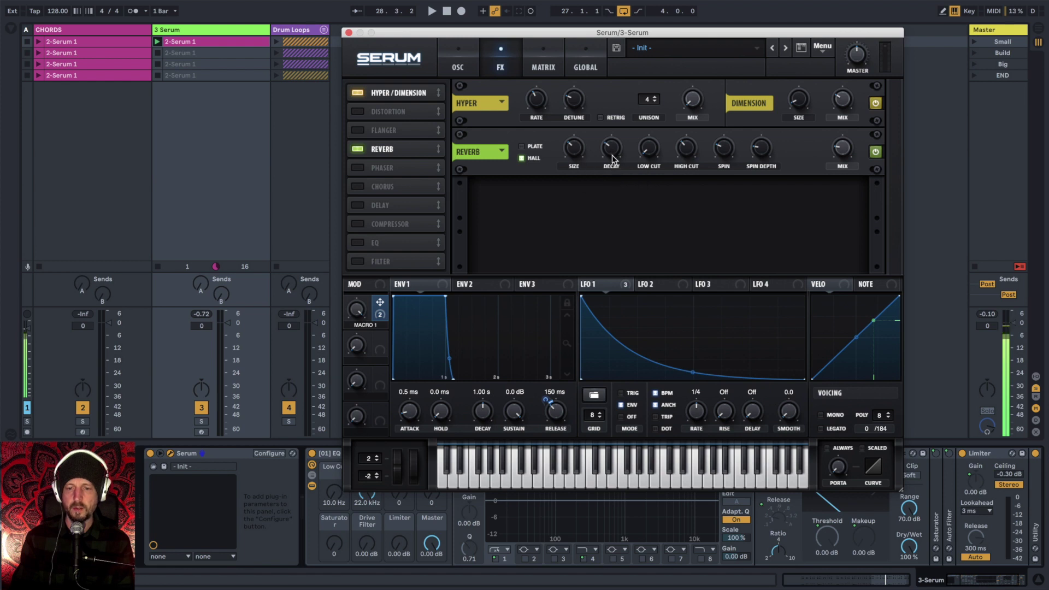
Raise the reverb's low cut to about halfway and reduce its spin rate to about 15% along with its spin depth
mouse_move(650, 136)
drag(650, 137, 652, 82)
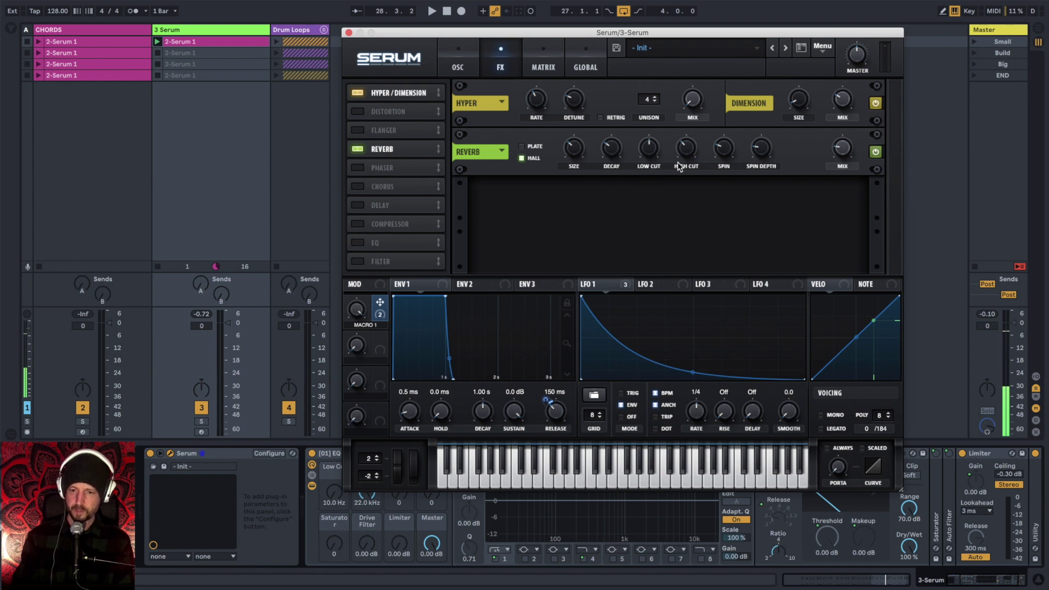
mouse_move(724, 159)
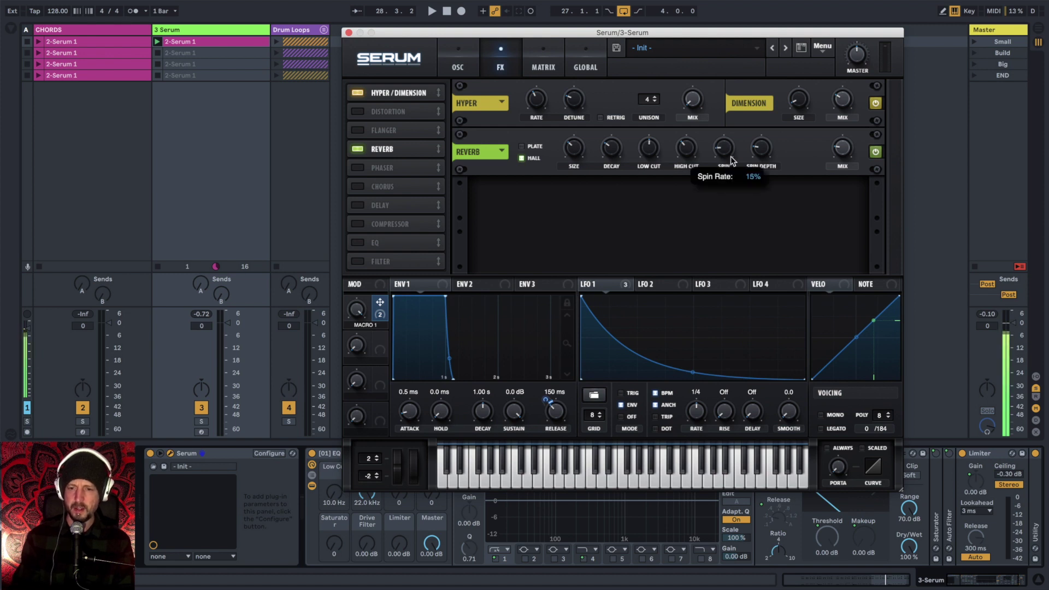
mouse_move(759, 160)
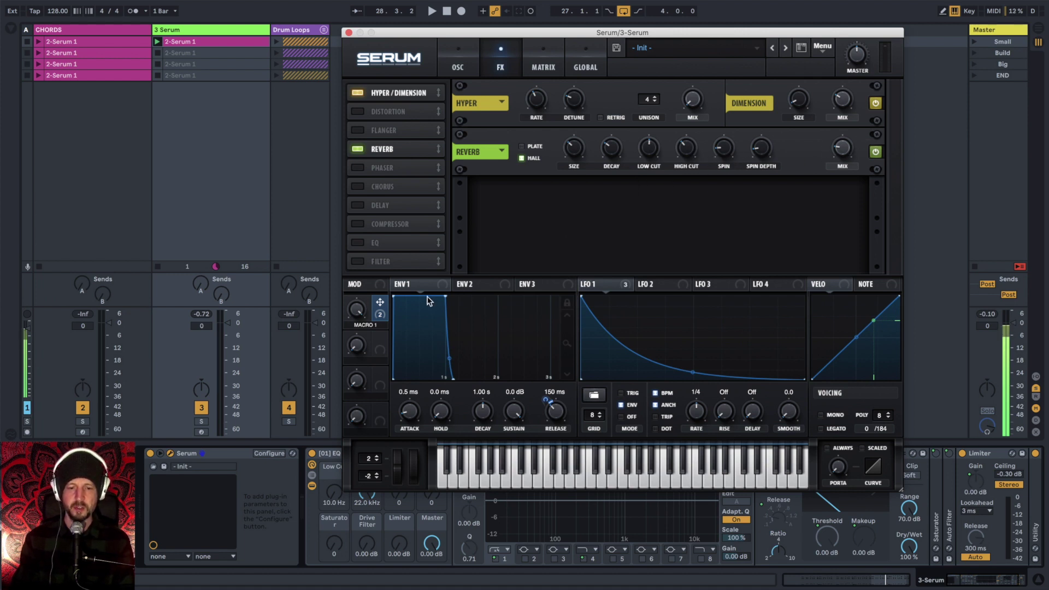
Assign Macro 1 to the reverb's high cut with a negative depth and to the reverb's mix
drag(380, 305, 682, 150)
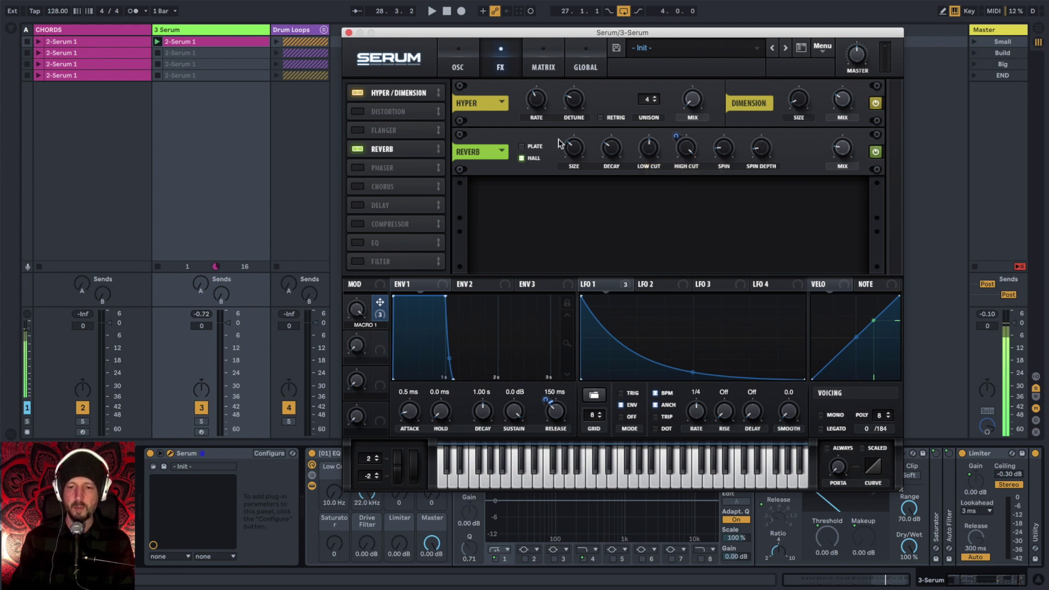
drag(675, 137, 678, 184)
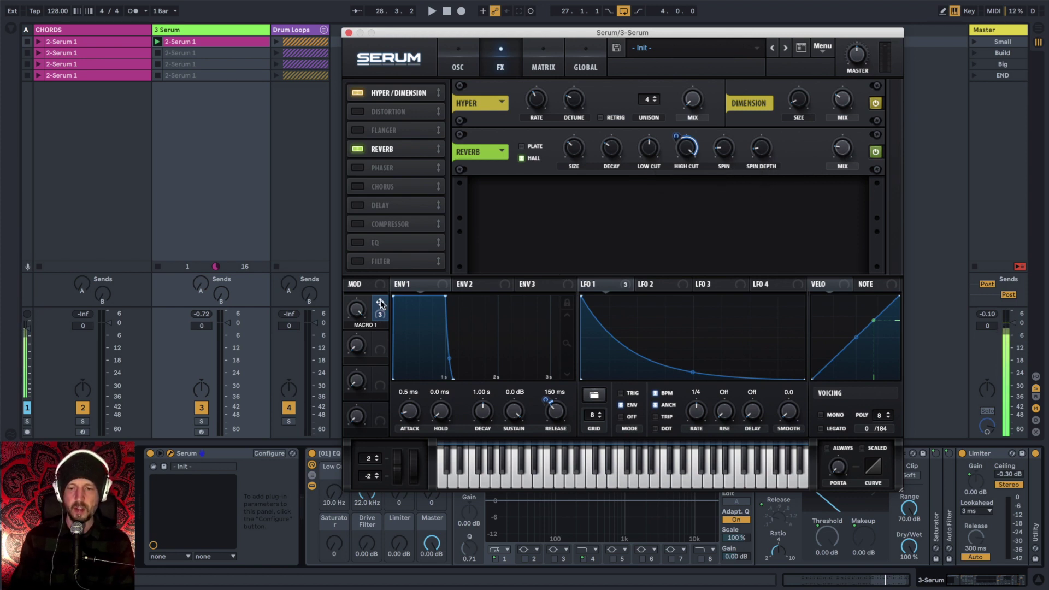
drag(381, 304, 844, 150)
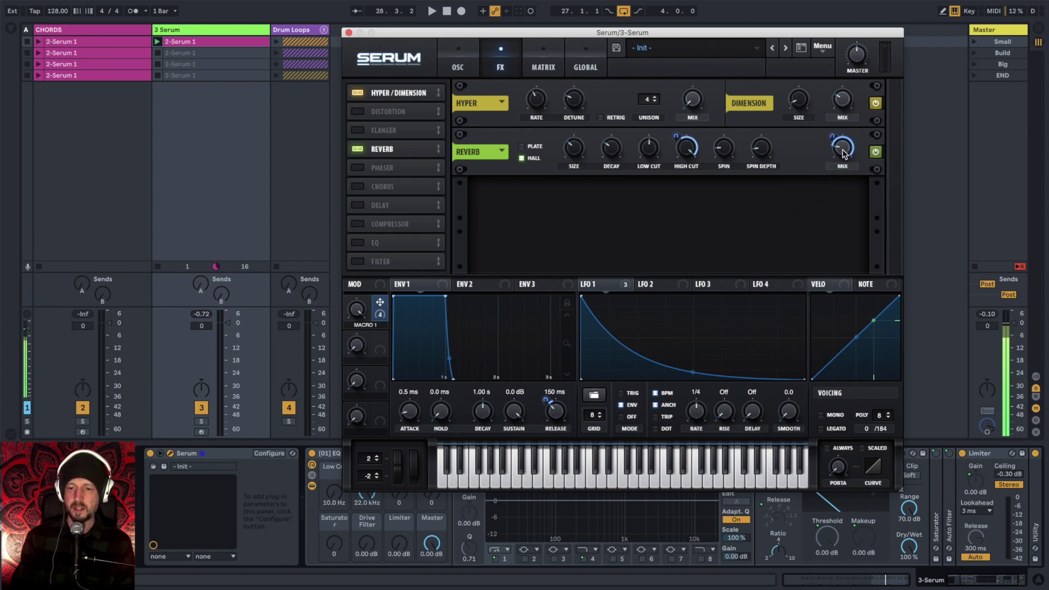
Reduce Macro 1's depth on the reverb mix to a small positive amount and assign Env 2 to the same mix with a slight negative depth
mouse_move(843, 154)
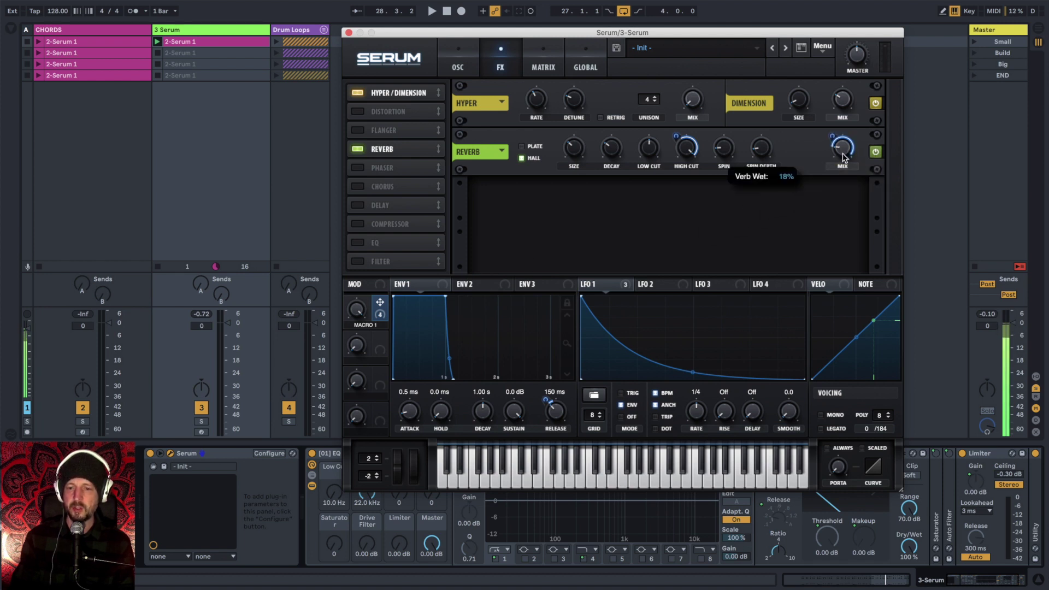
drag(831, 137, 832, 178)
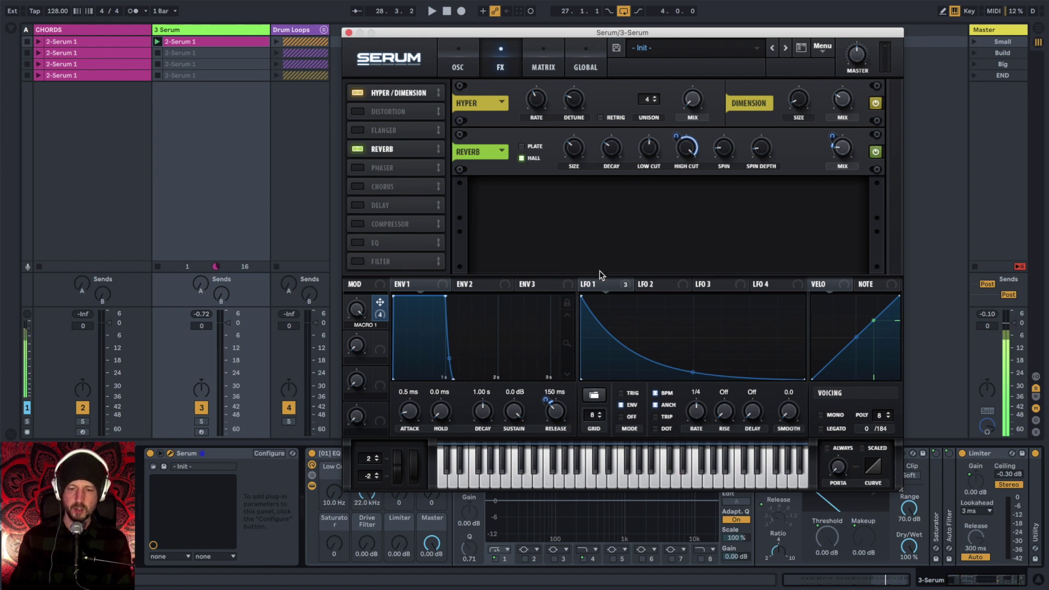
click(470, 284)
drag(459, 284, 829, 202)
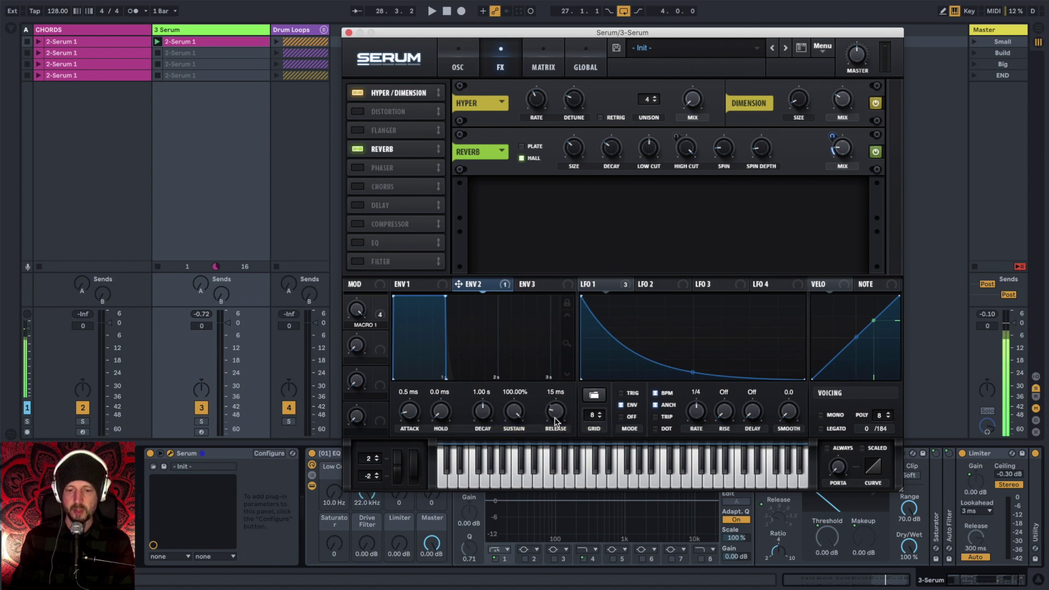
Set Env 2's release to 494 ms and audition the chord loop with the ducked reverb
drag(555, 417, 560, 392)
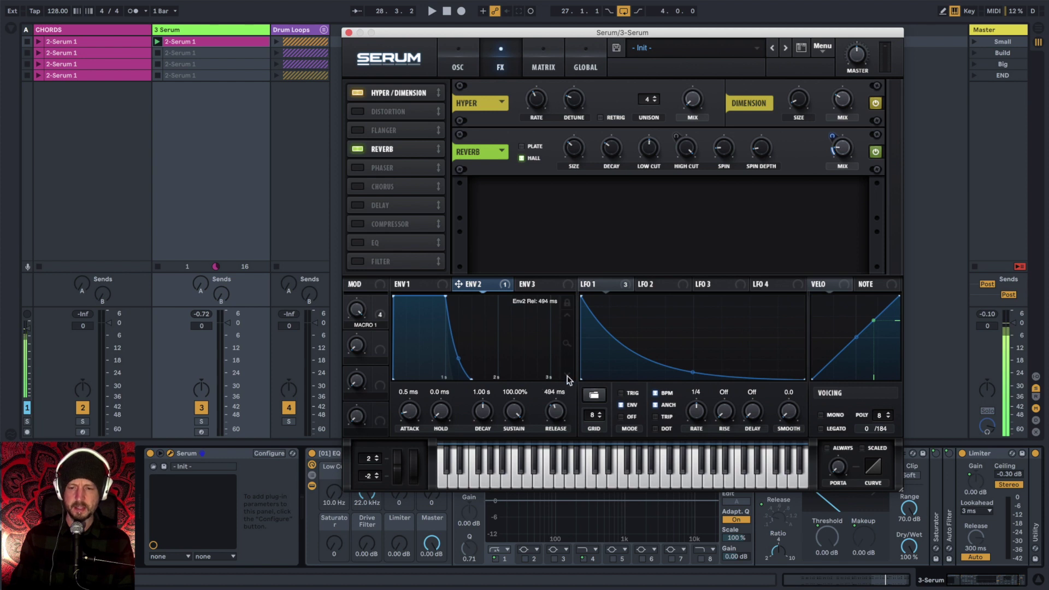
mouse_move(843, 154)
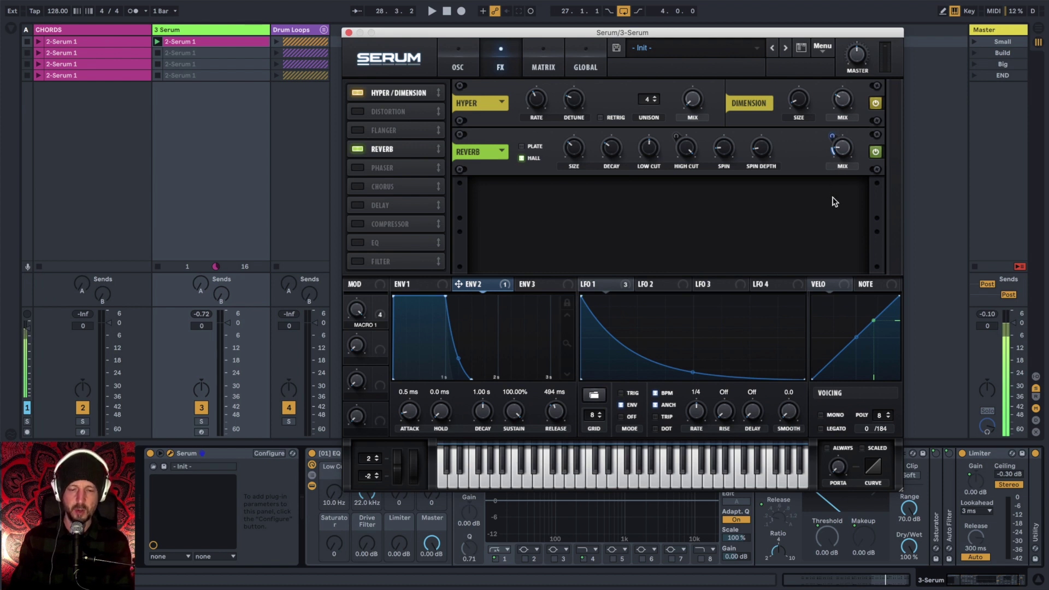
key(space)
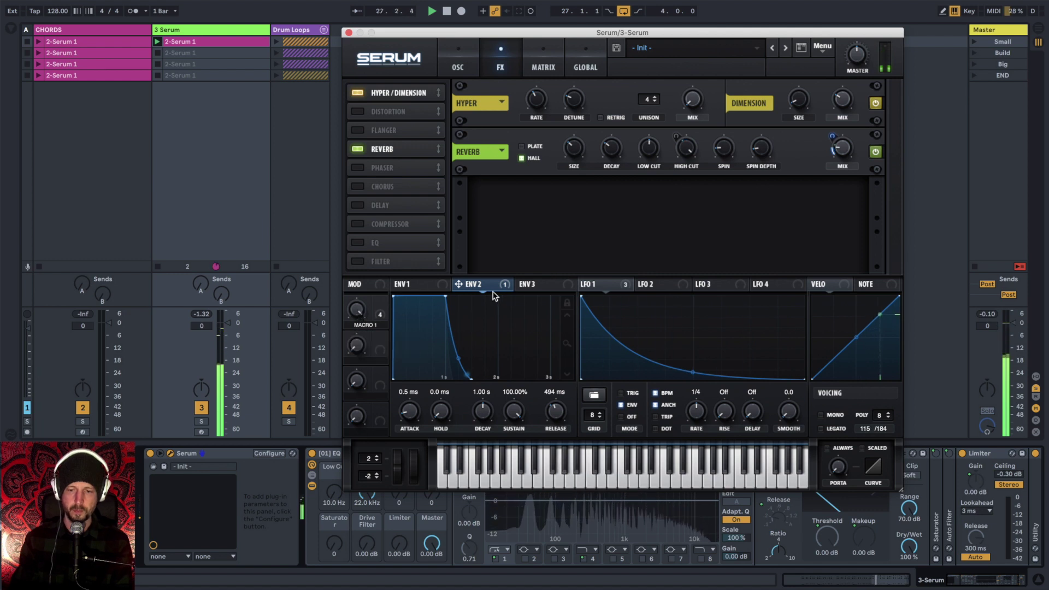
key(space)
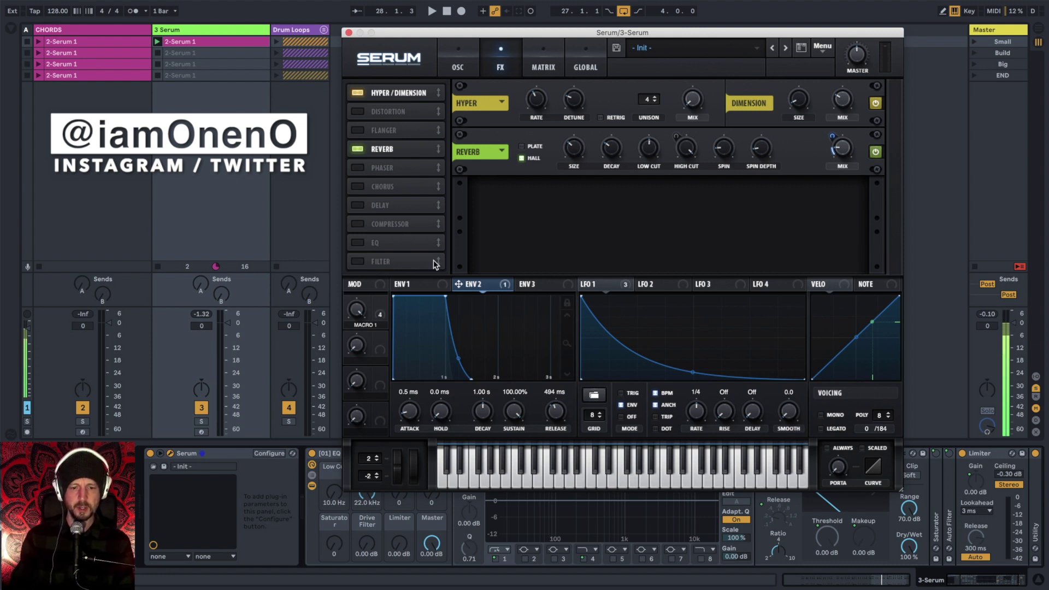
Enable the effects-chain filter directly after the reverb with the MG Low 6 type, and assign Macro 1 to its cutoff
drag(434, 265, 434, 167)
click(357, 168)
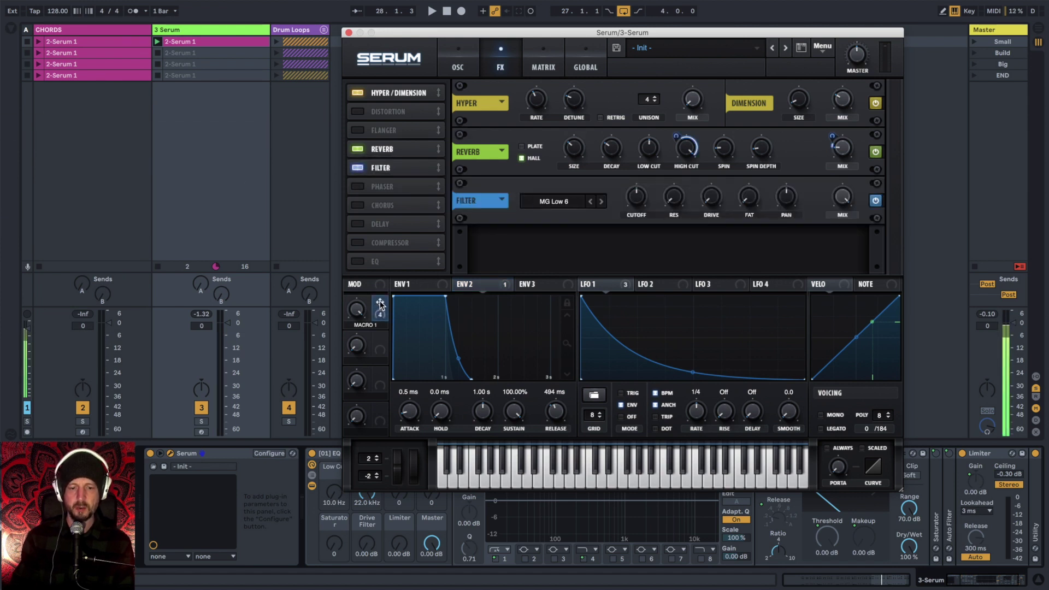
drag(379, 302, 636, 203)
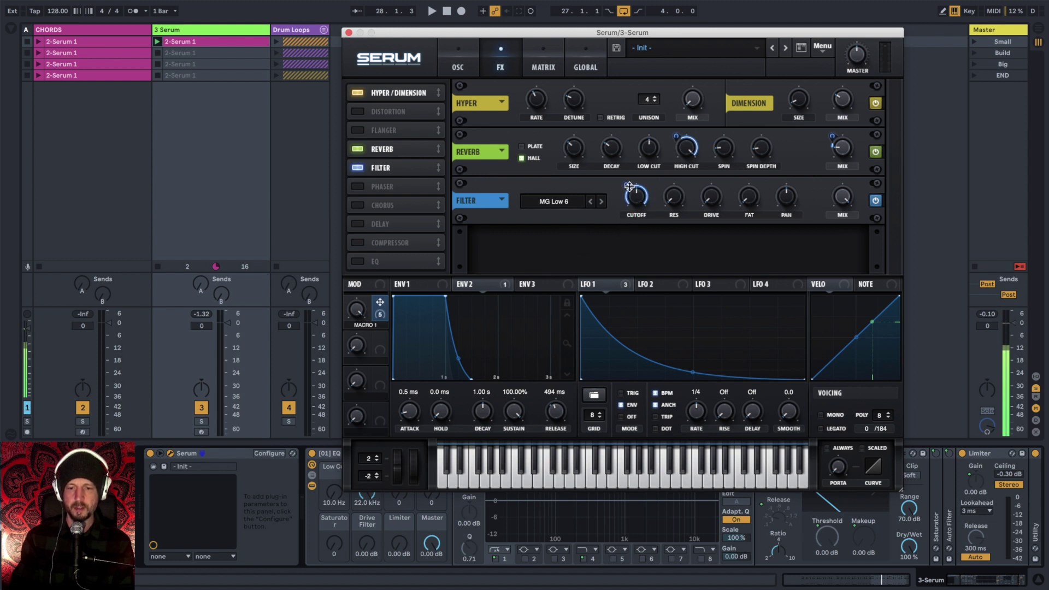
Check Macro 1's routing to the effects filter frequency in the modulation matrix and return to the effects page
click(544, 66)
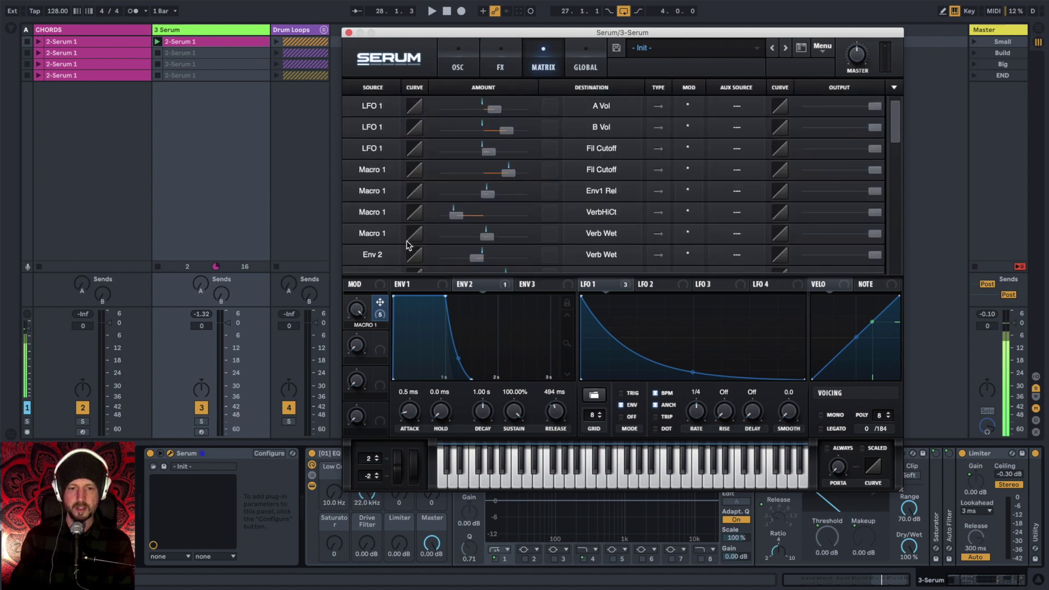
scroll(356, 230, down, 5)
scroll(356, 225, up, 1)
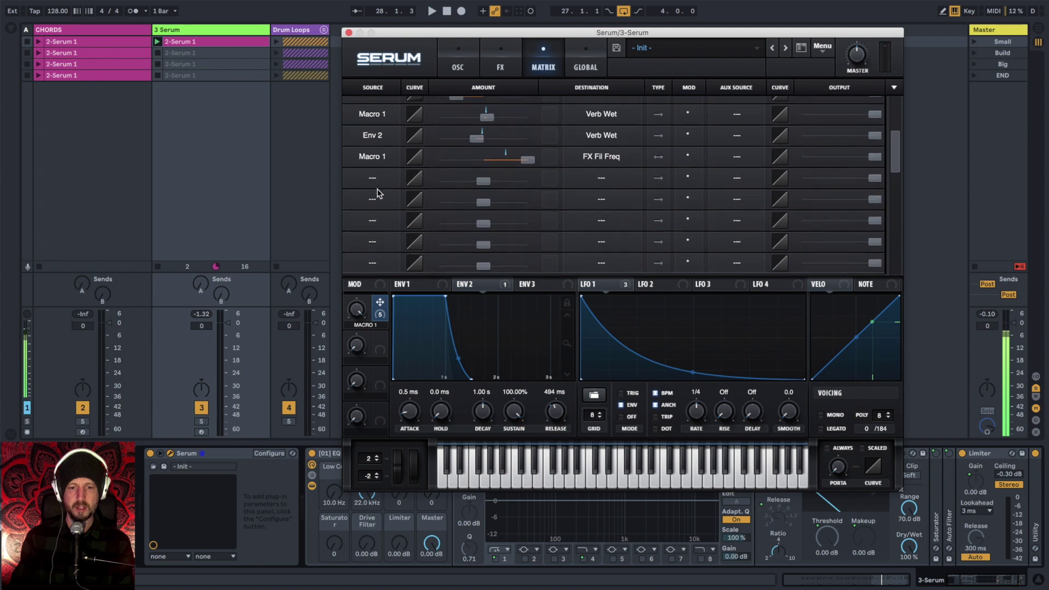
click(373, 188)
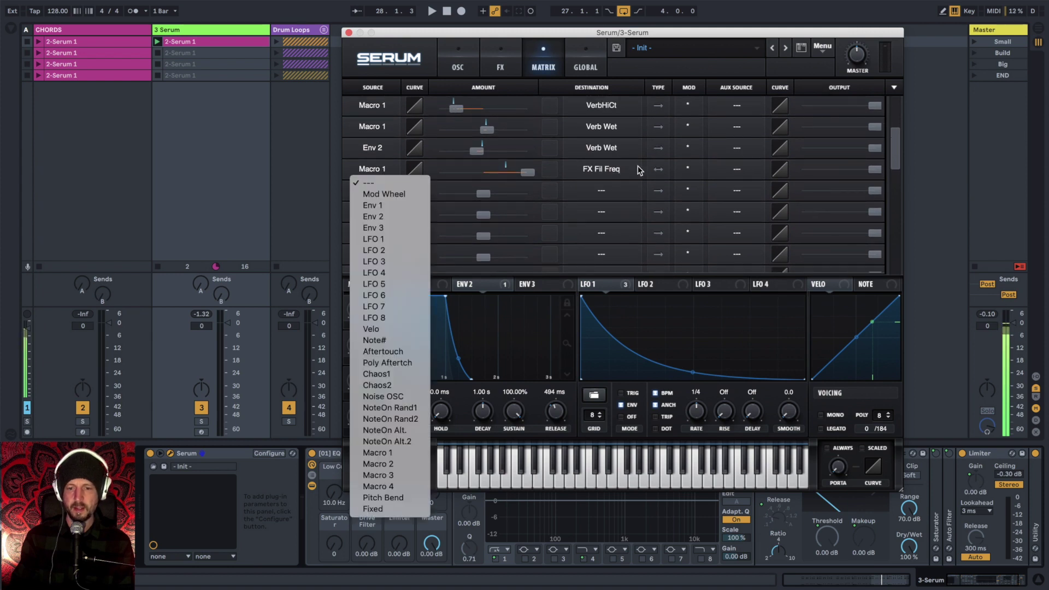
click(658, 174)
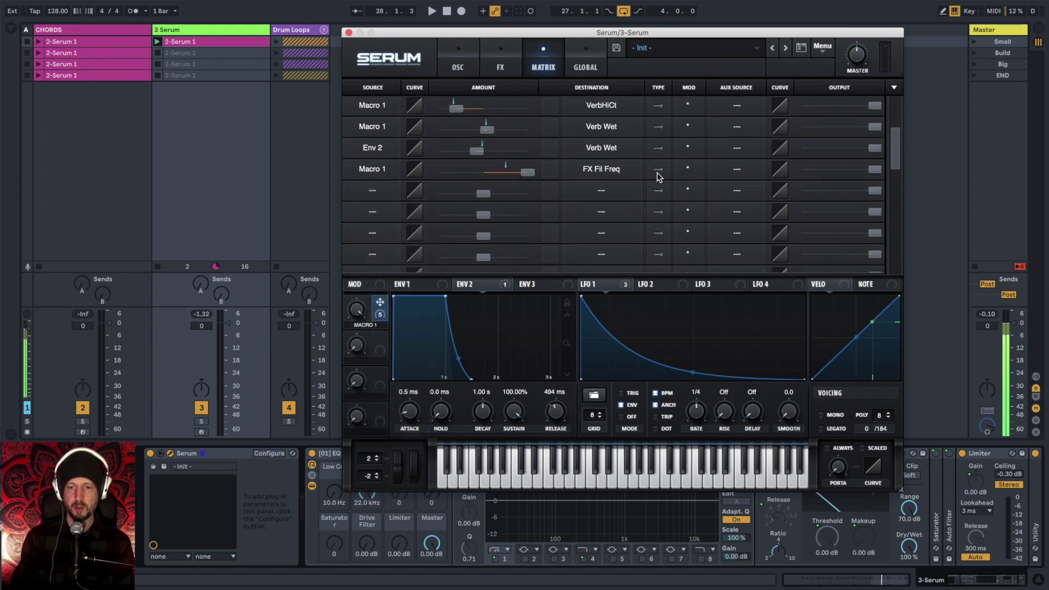
click(499, 59)
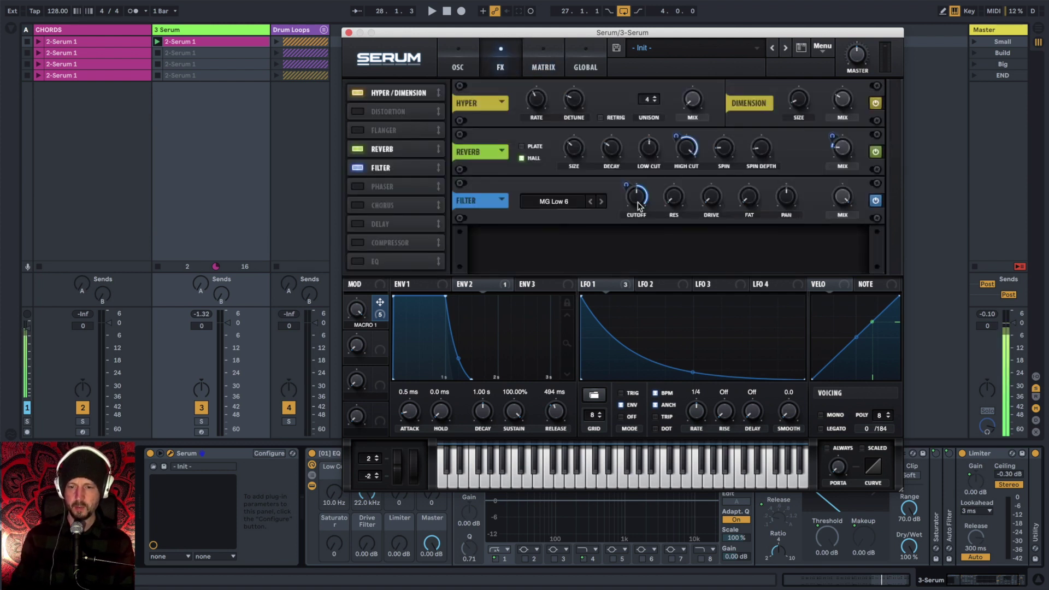
Raise the effects filter's cutoff slightly above 456 Hz and audition the loop while sweeping Macro 1
mouse_move(635, 200)
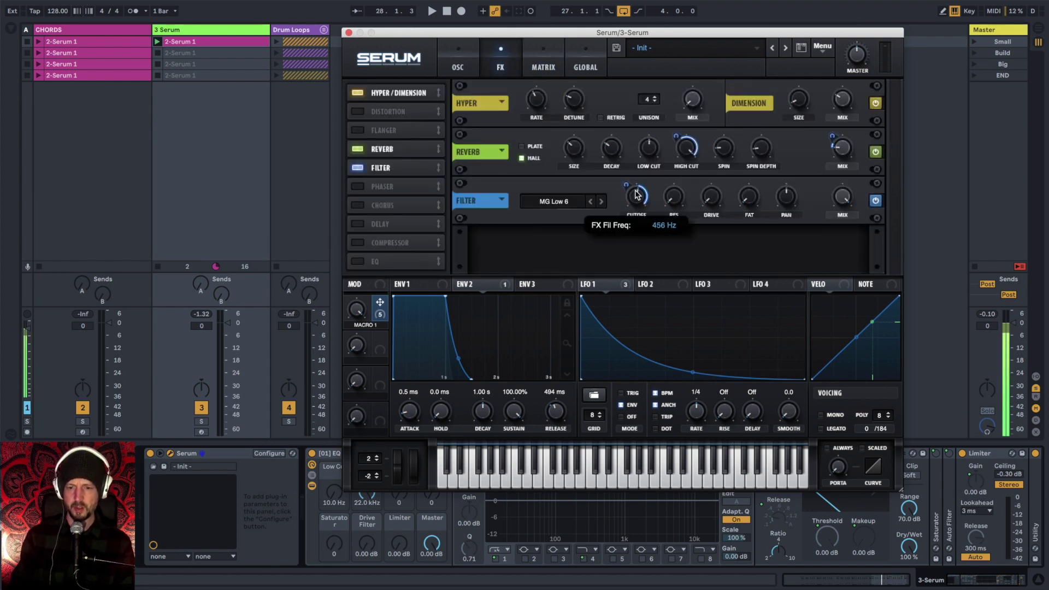
drag(637, 195, 637, 191)
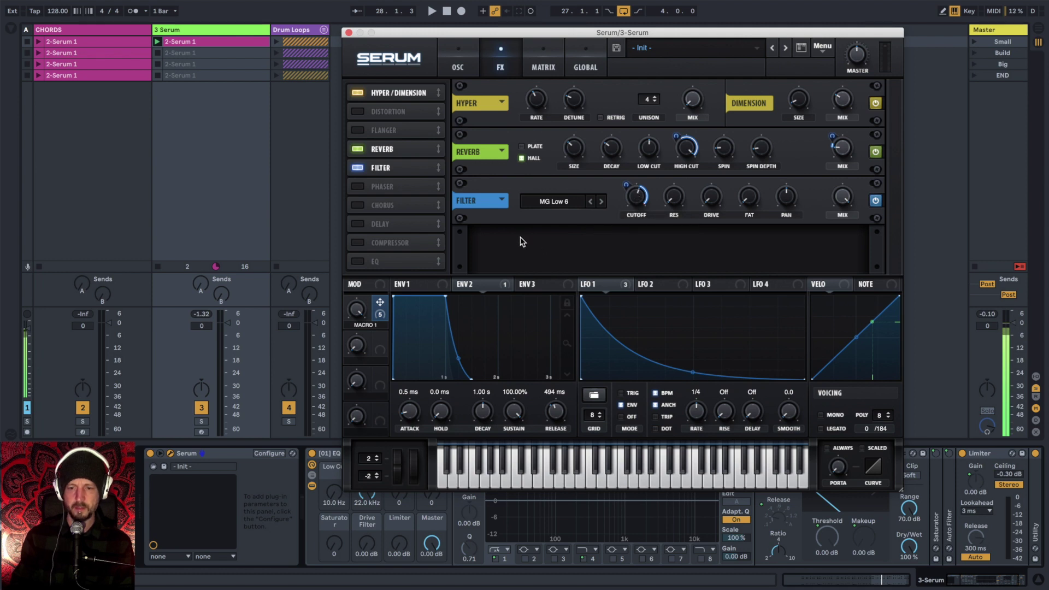
key(space)
drag(354, 316, 361, 360)
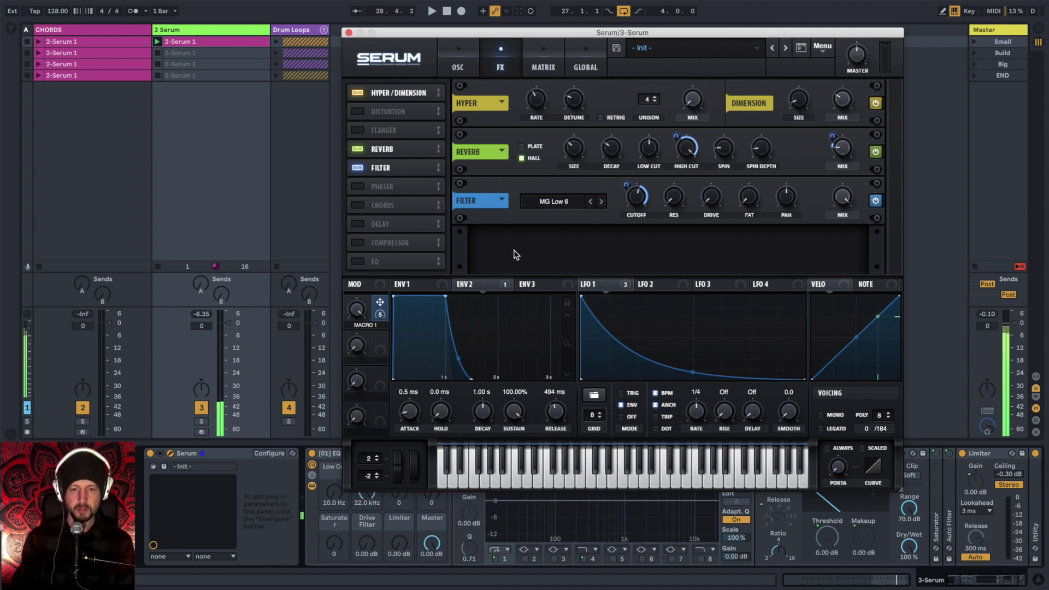
Enable the compressor after the filter and fine-tune its release and attack
click(358, 244)
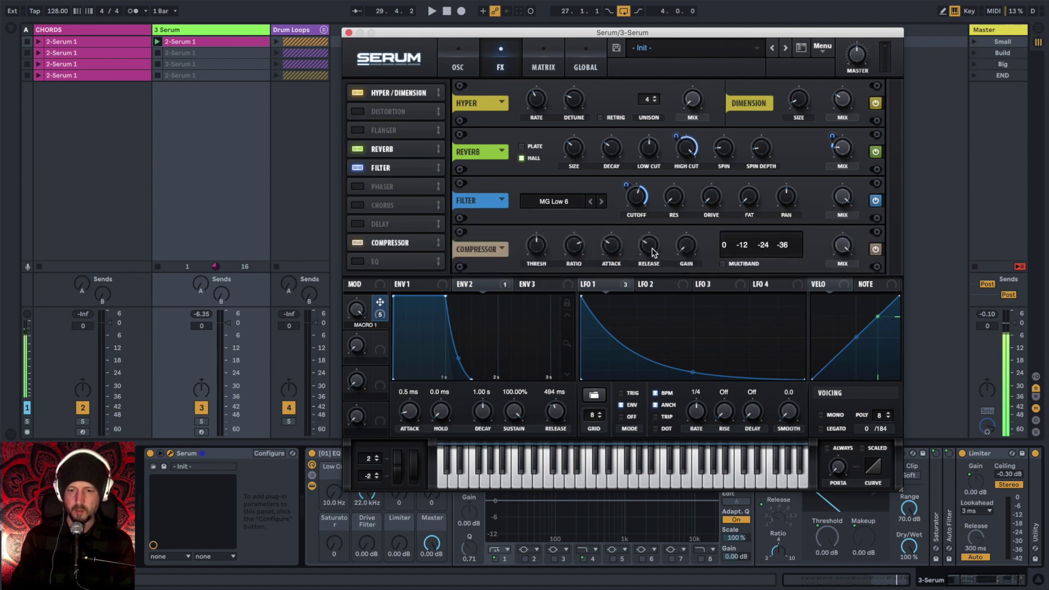
mouse_move(653, 253)
drag(653, 253, 652, 249)
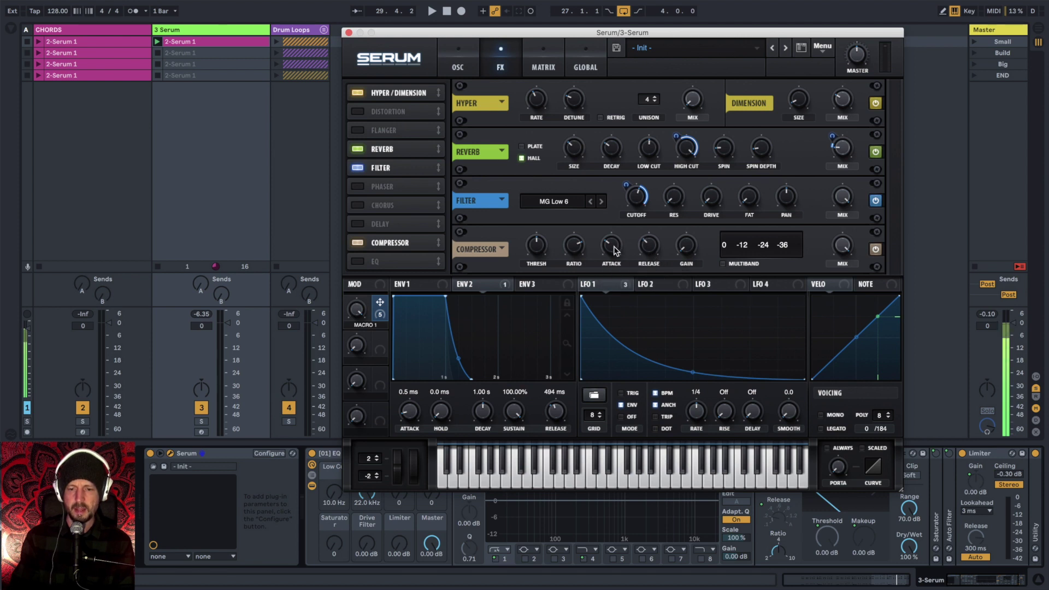
mouse_move(615, 251)
drag(614, 248, 610, 249)
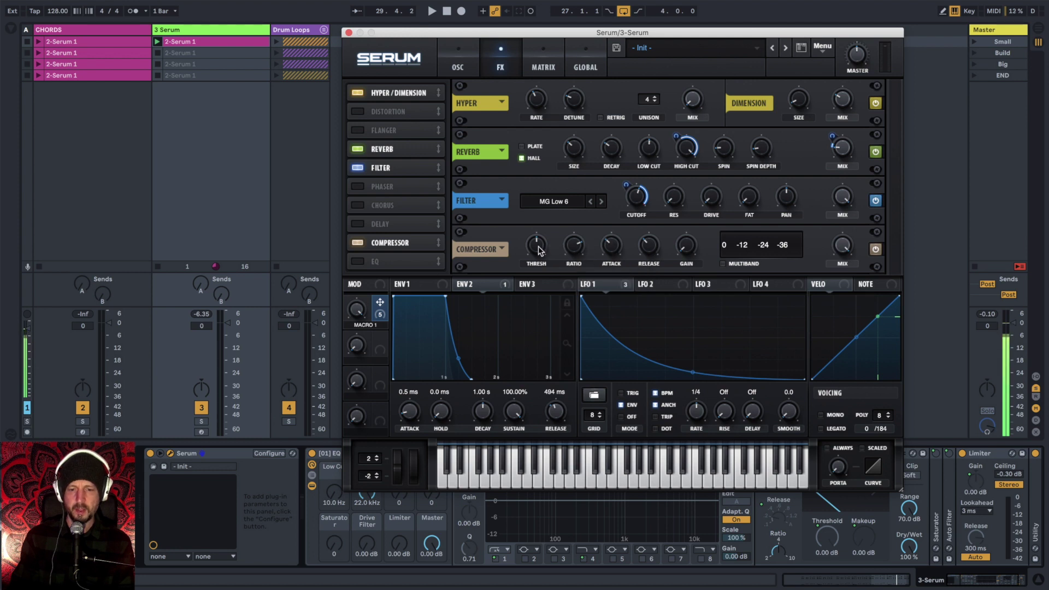
Adjust the compressor's threshold slightly while the chord loop plays
key(space)
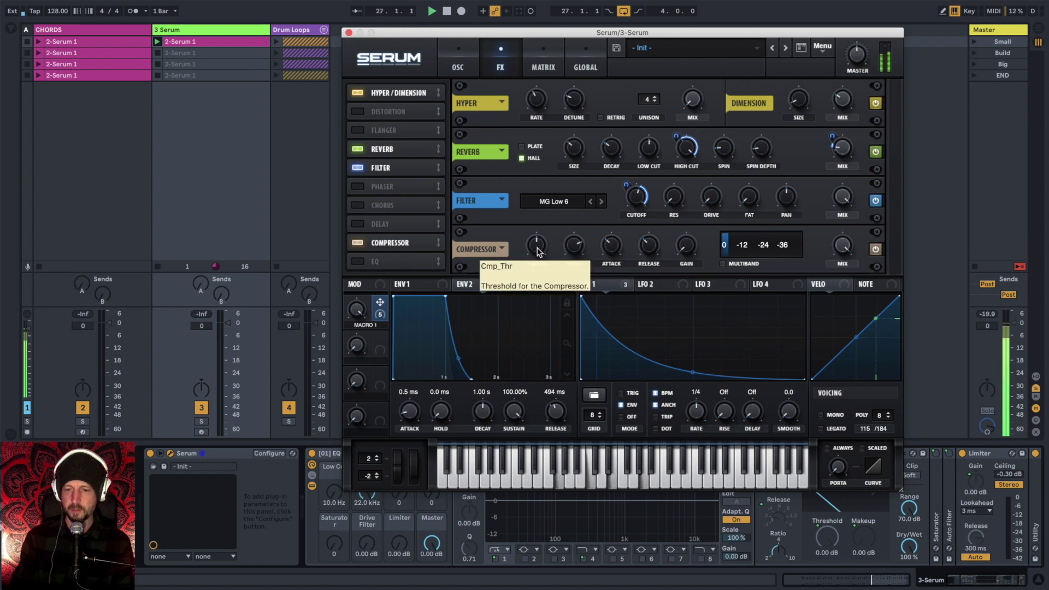
drag(538, 252, 538, 247)
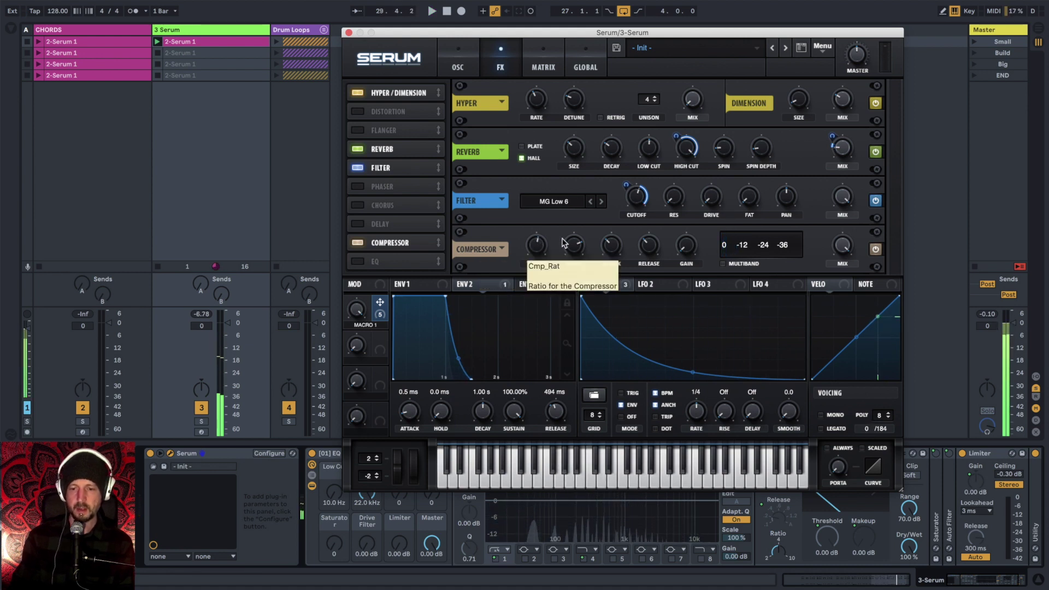
drag(564, 243, 635, 227)
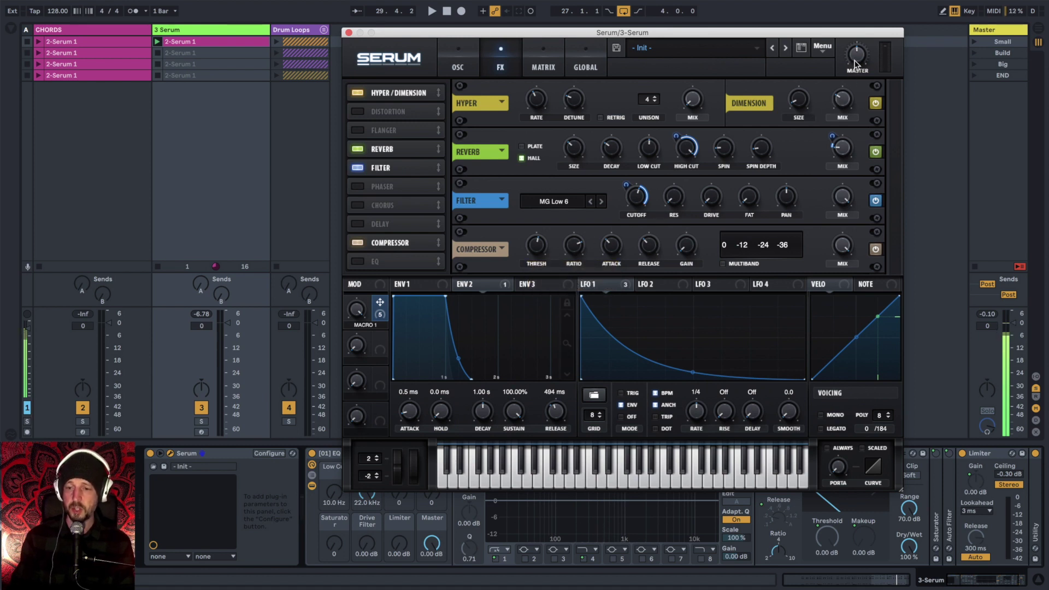
Raise the synth's master volume slightly, to around 57% or just above, while the loop plays
key(space)
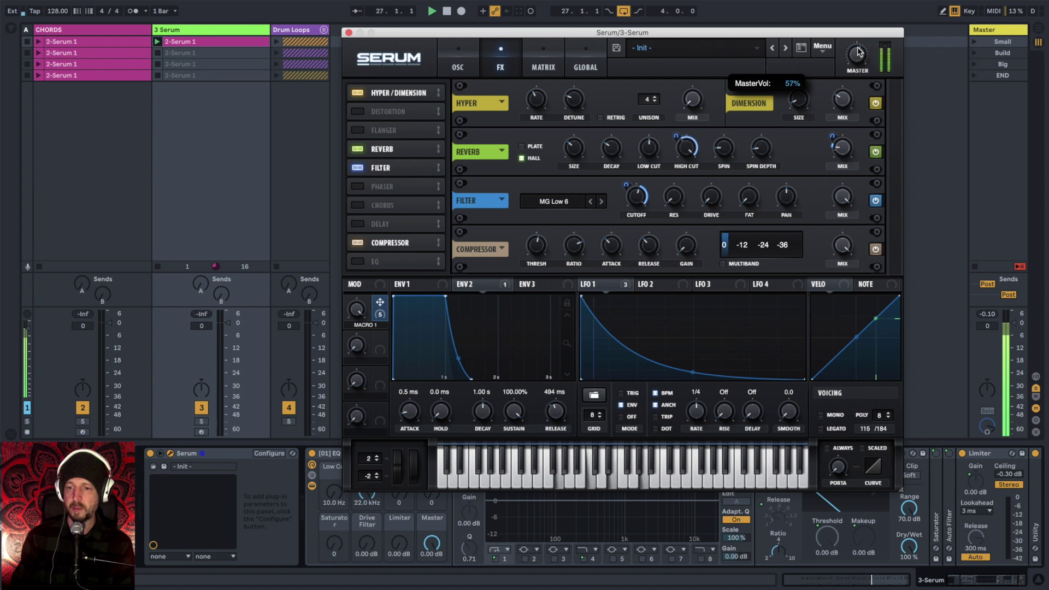
drag(857, 51, 858, 47)
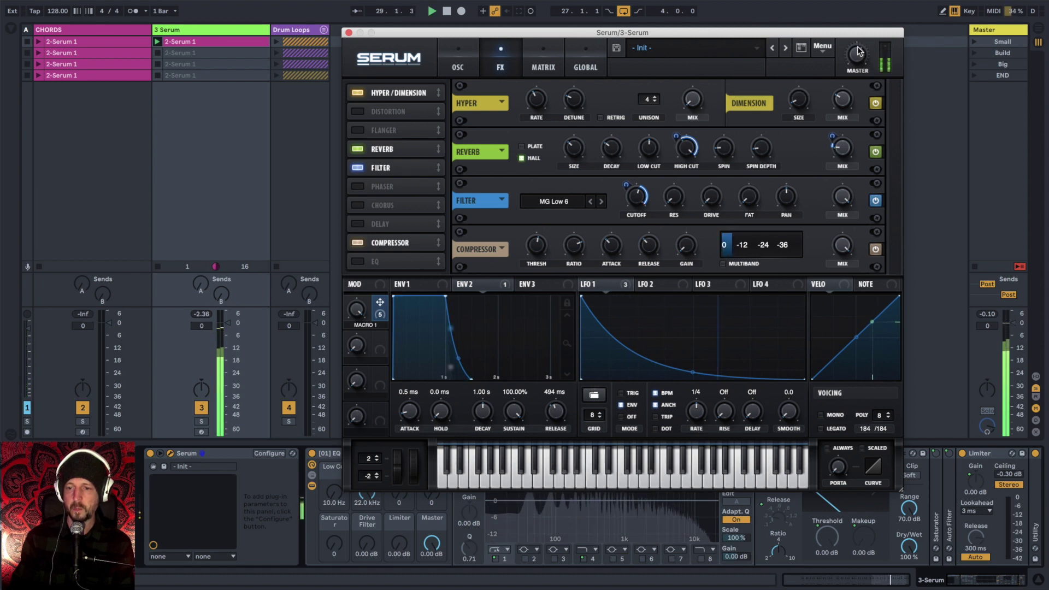
key(space)
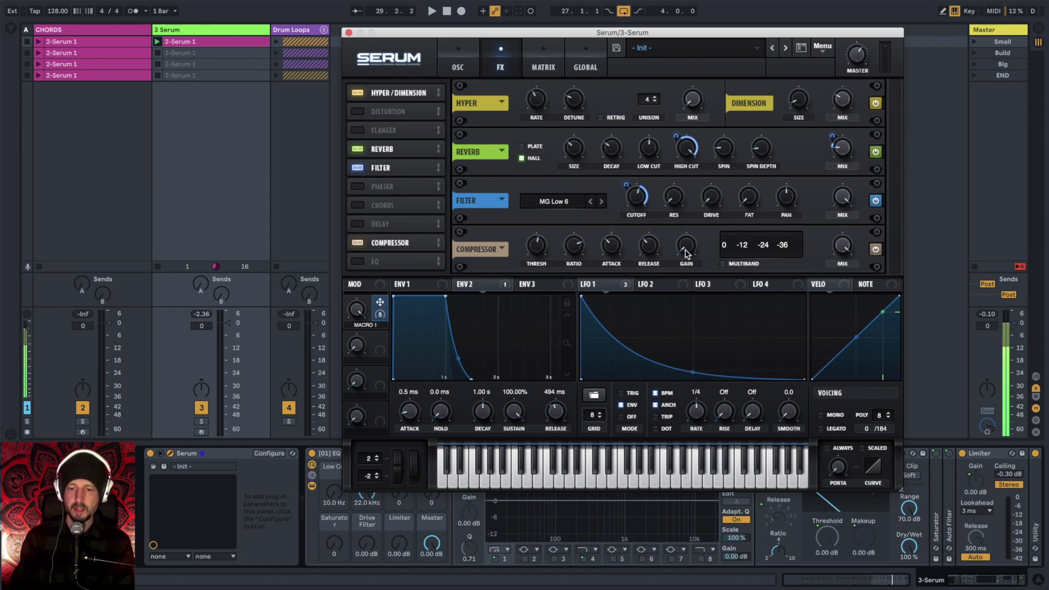
Raise the compressor's gain slightly and assign Macro 1 to it with a small negative depth
mouse_move(687, 253)
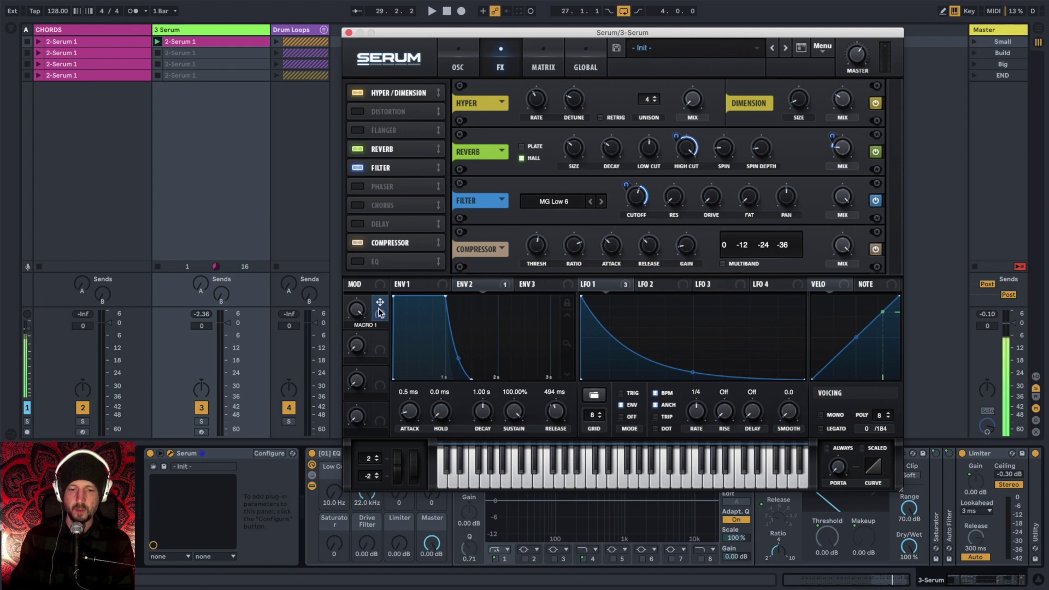
drag(379, 303, 670, 303)
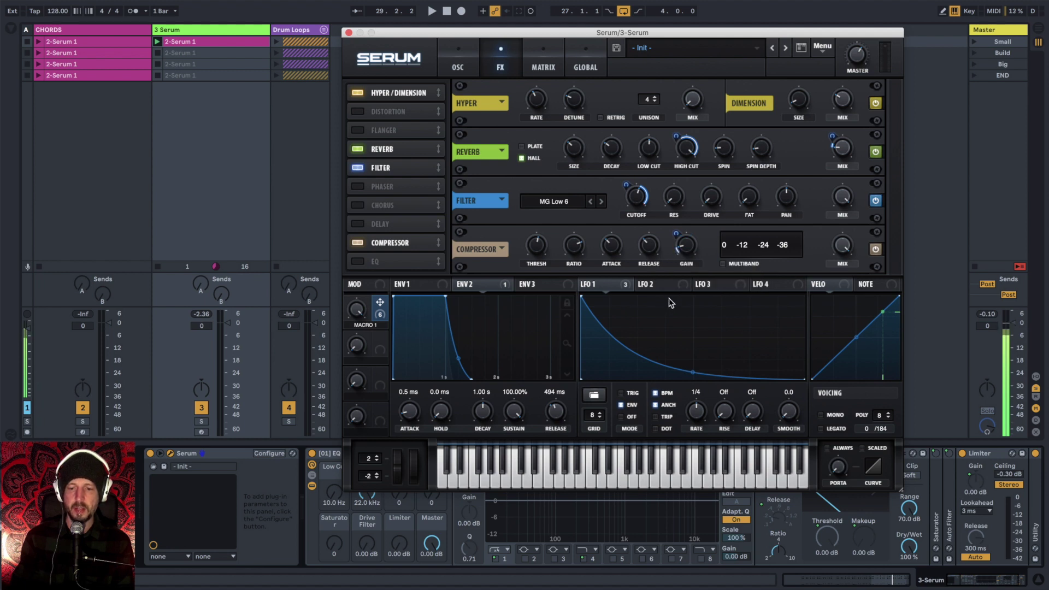
Audition the sound while sweeping Macro 1 through its range, leaving the macro at about 42%
drag(358, 316, 355, 367)
drag(361, 458, 362, 458)
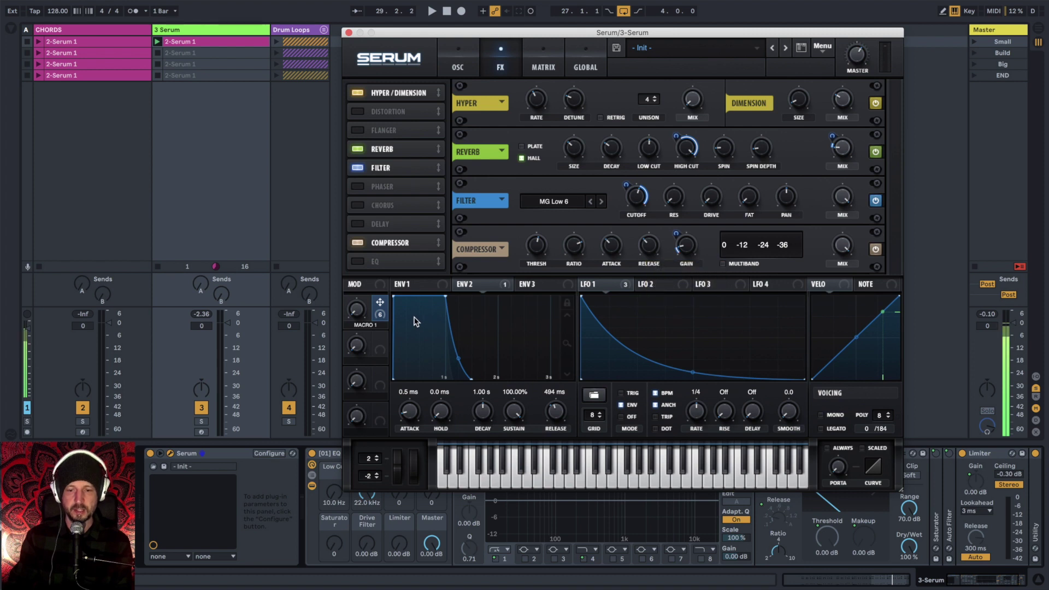
drag(361, 316, 357, 340)
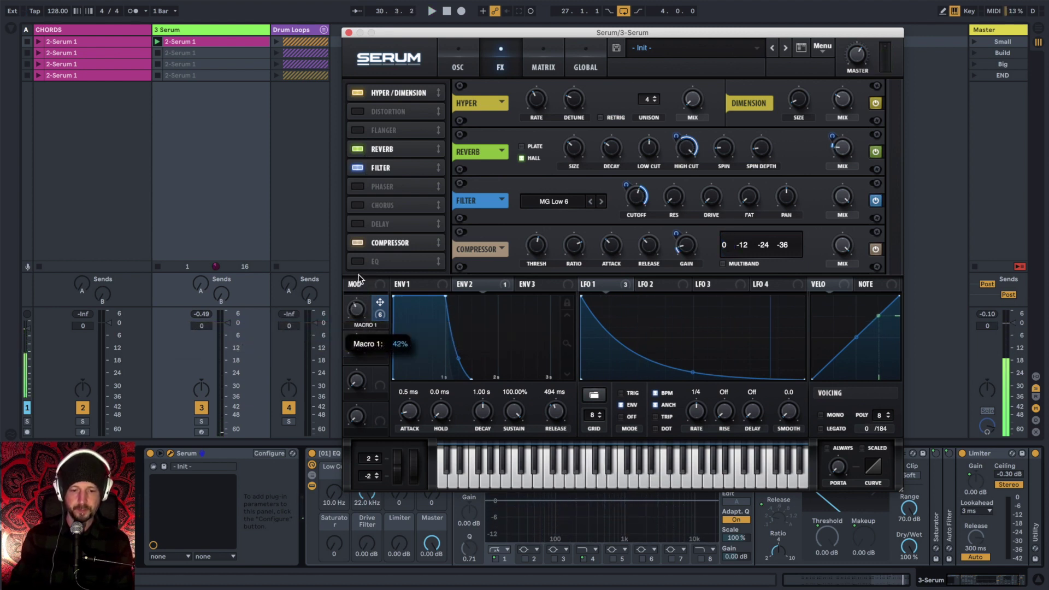
drag(362, 273, 363, 273)
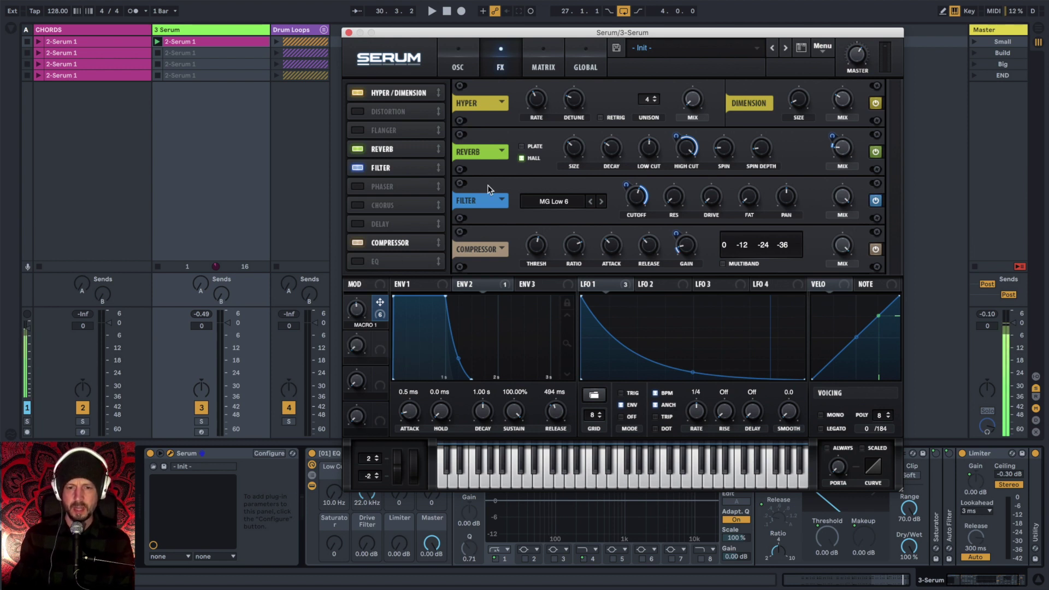
Shape LFO 2 into a steep, fast-falling curve, set it to envelope mode, and set its rate to 1/32
click(537, 67)
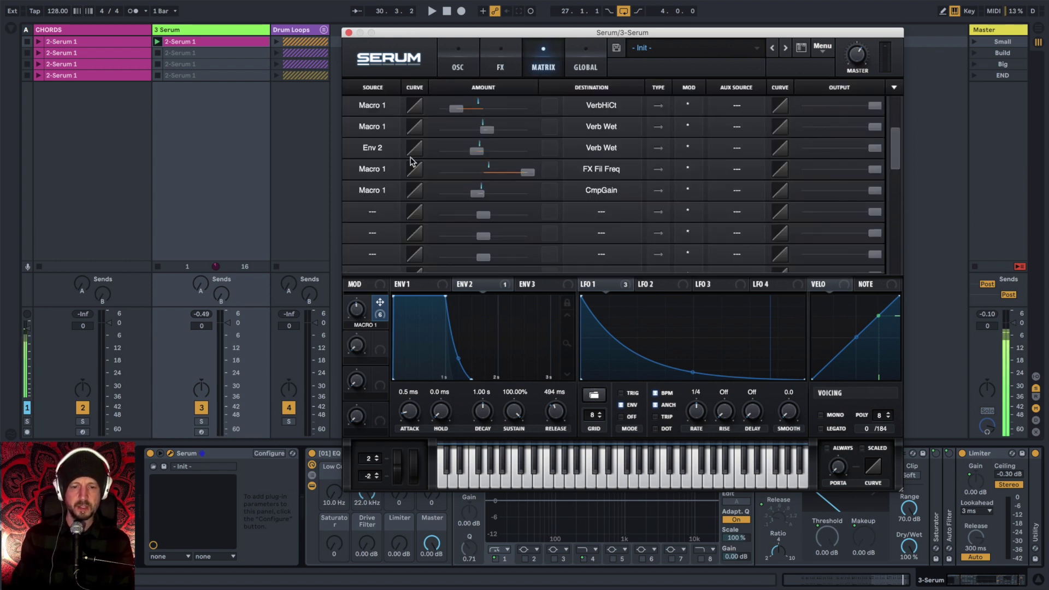
click(663, 287)
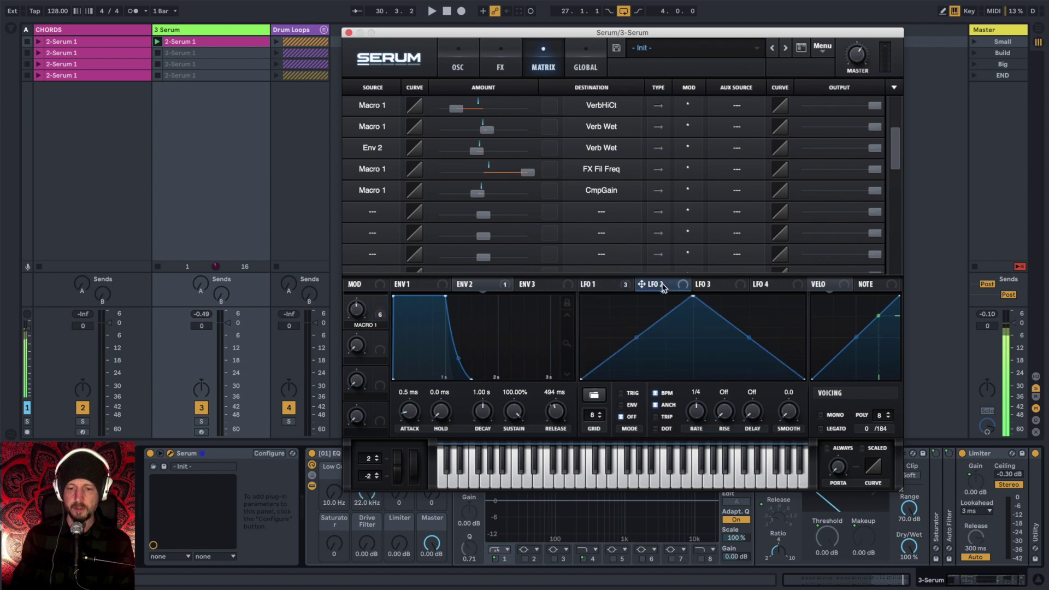
drag(693, 298, 559, 290)
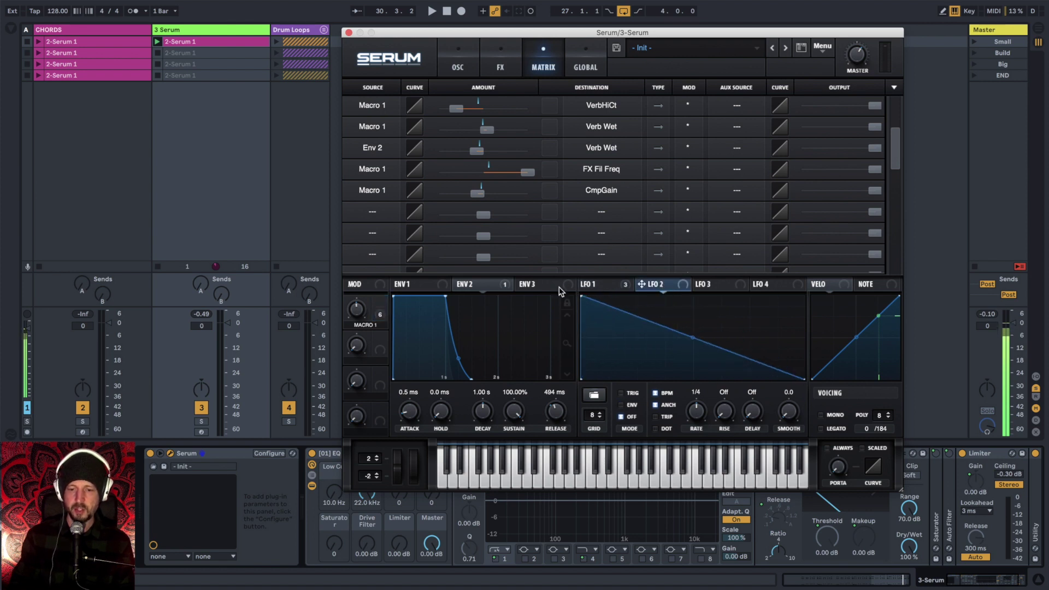
drag(703, 350, 691, 379)
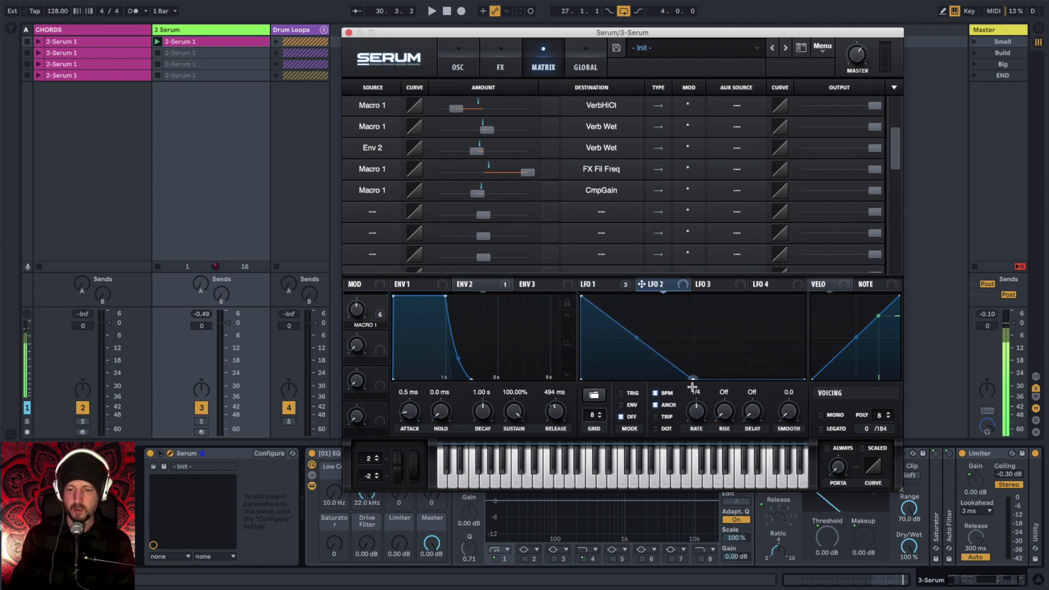
drag(635, 339, 628, 369)
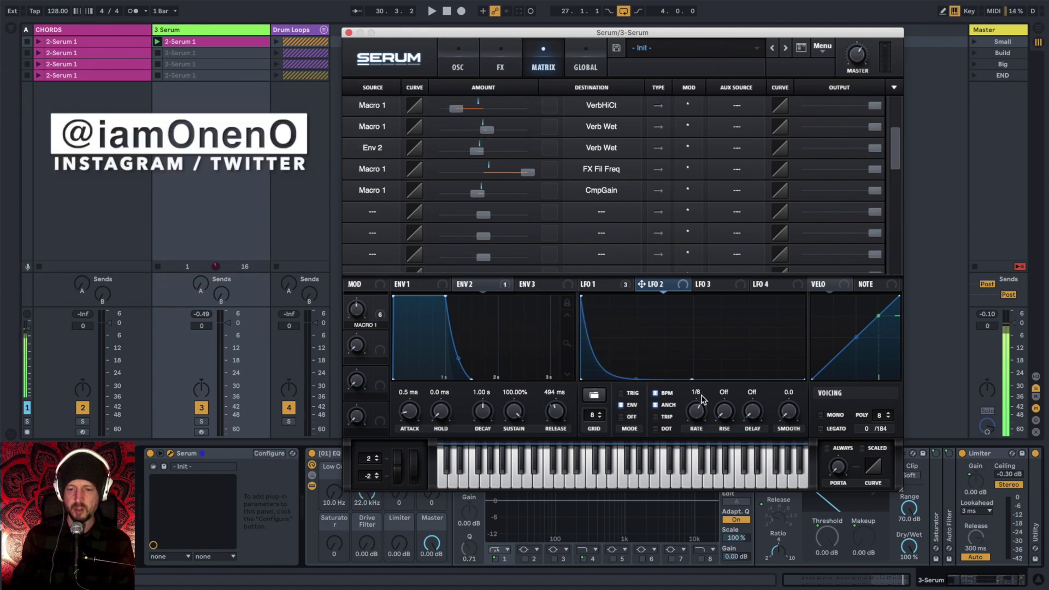
drag(701, 415, 704, 387)
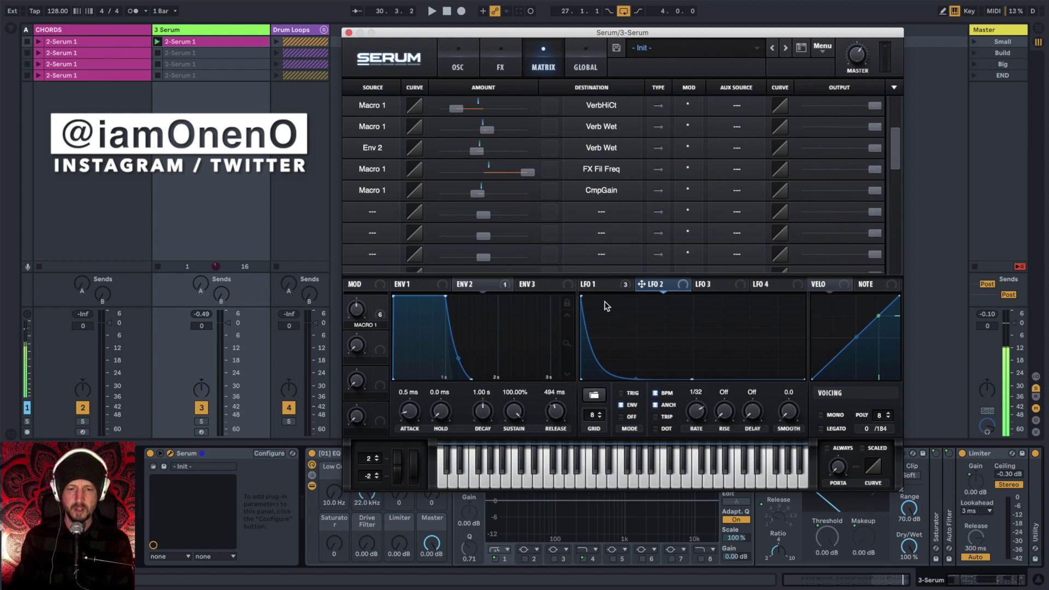
Add a modulation matrix routing from LFO 2 to the global master tuning (Mast.Tun)
click(378, 211)
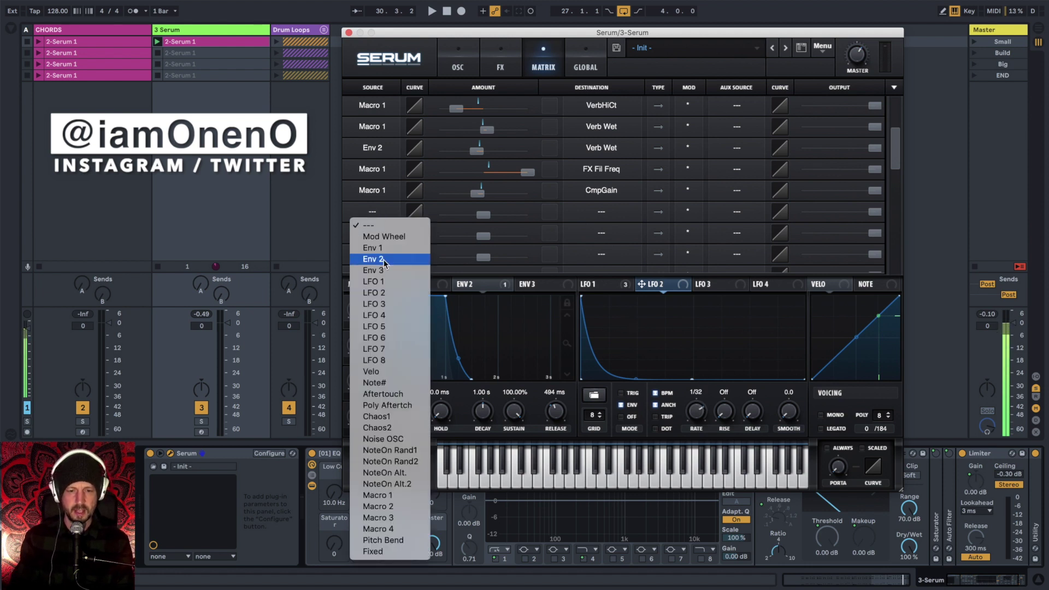
click(388, 295)
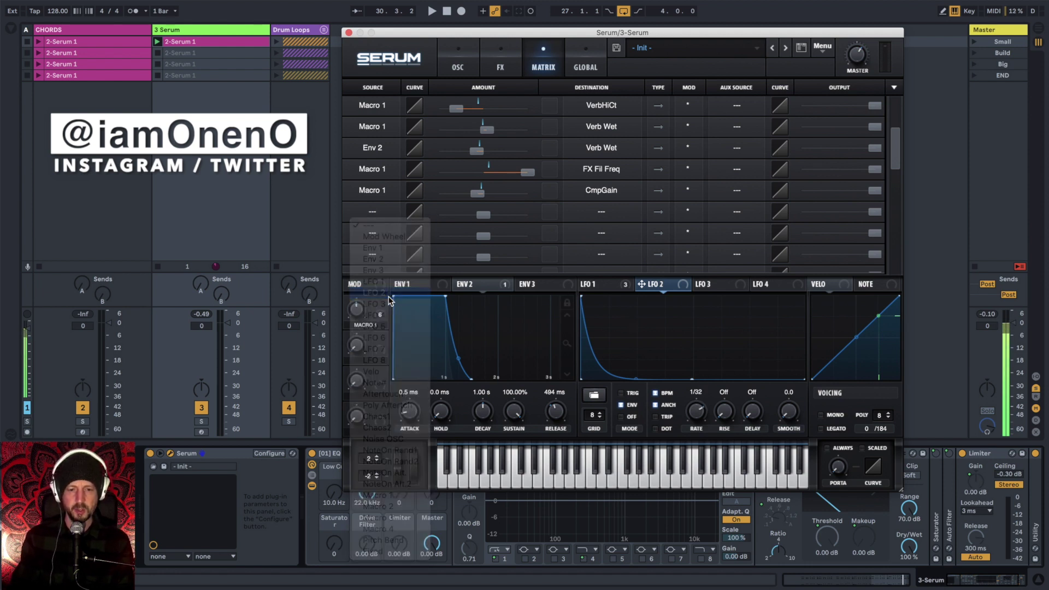
click(600, 211)
mouse_move(608, 303)
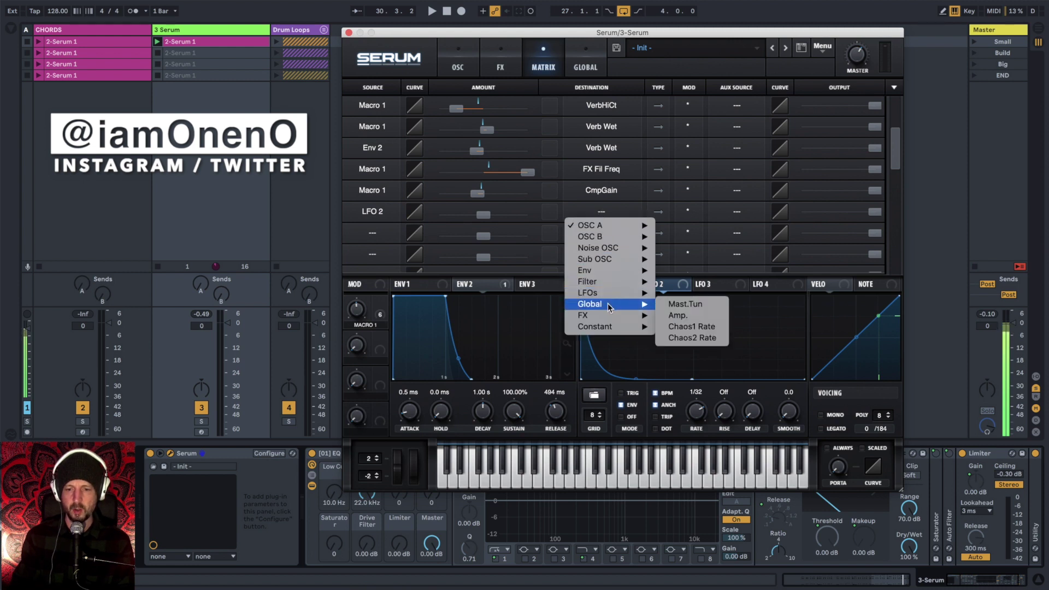
click(672, 304)
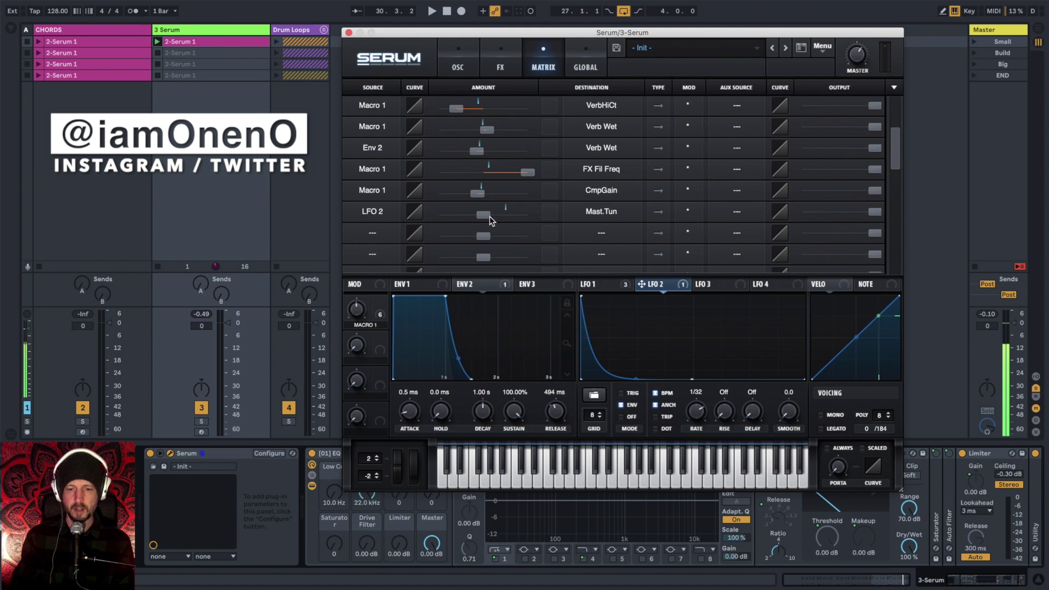
Give the LFO 2 tuning modulation a small positive depth and audition the loop with Macro 1 raised to maximum
drag(486, 215, 493, 219)
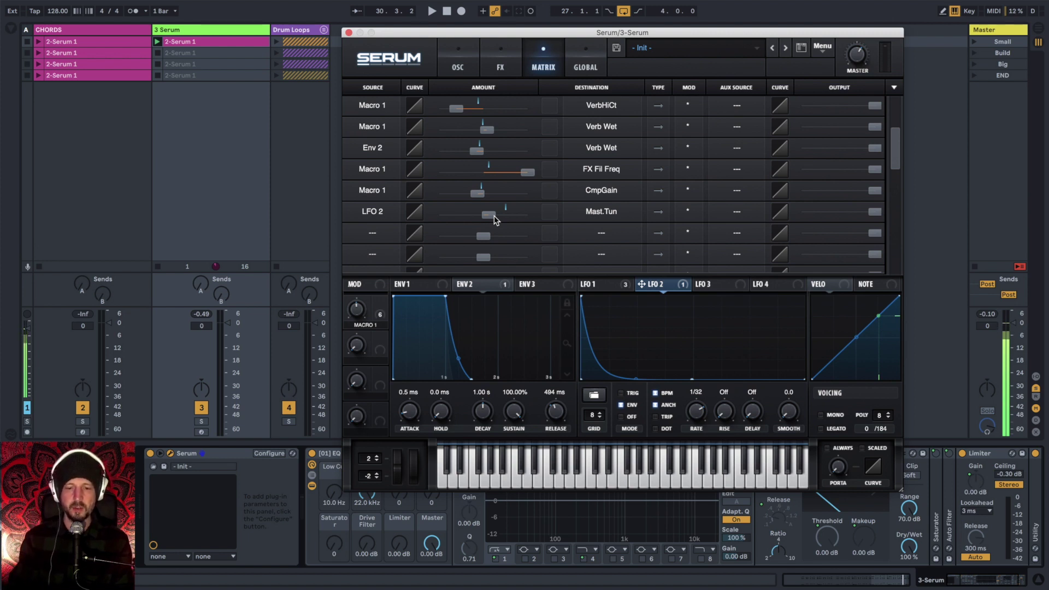
key(space)
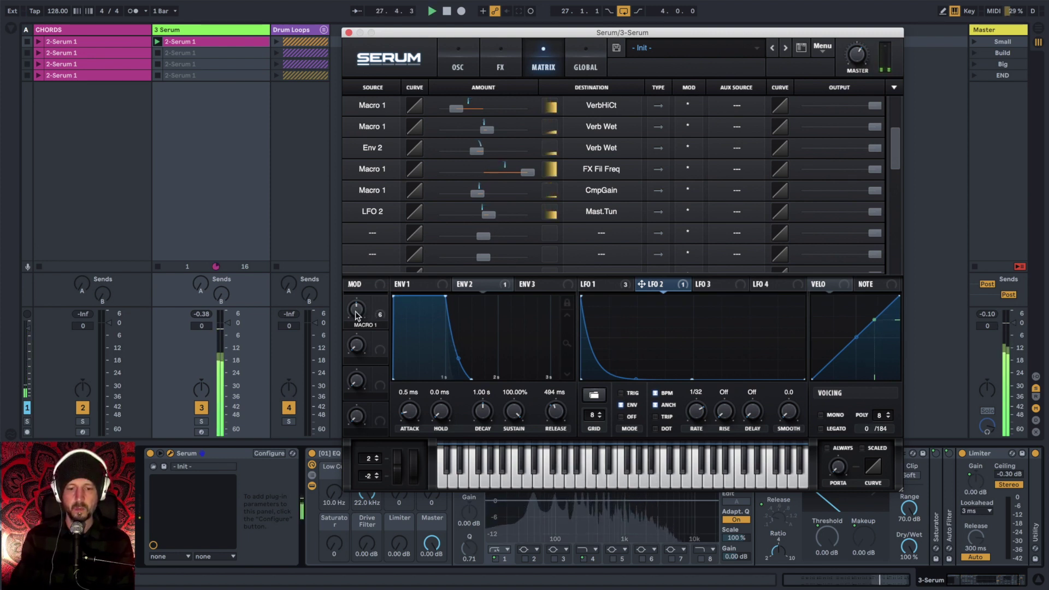
drag(356, 314, 351, 218)
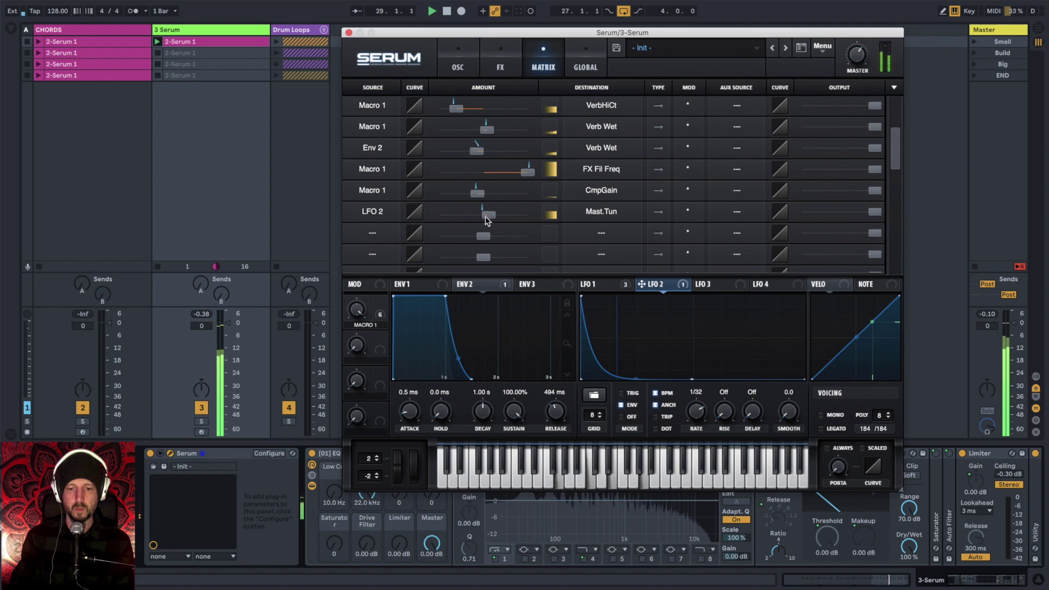
Try a much larger LFO 2 to Mast.Tun depth, and bring it back to about 12 while auditioning the loop
mouse_move(485, 216)
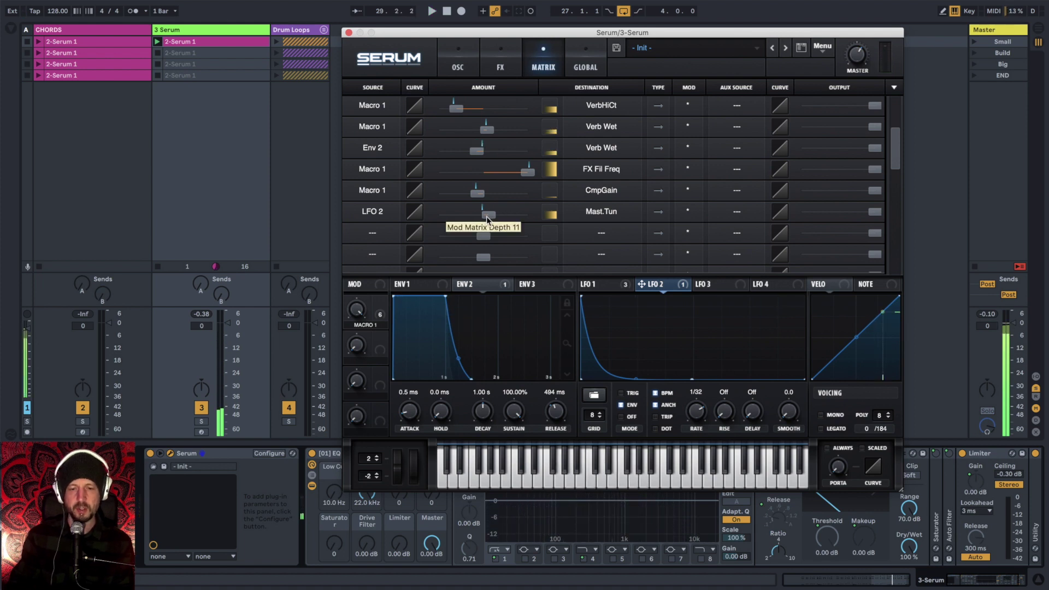
drag(486, 217, 523, 216)
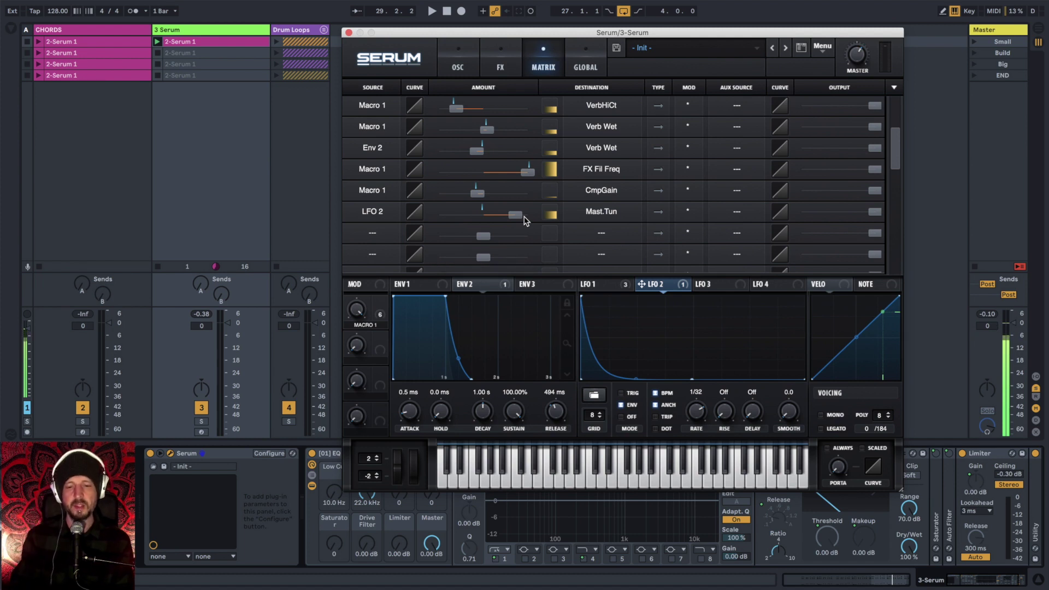
drag(519, 218, 483, 221)
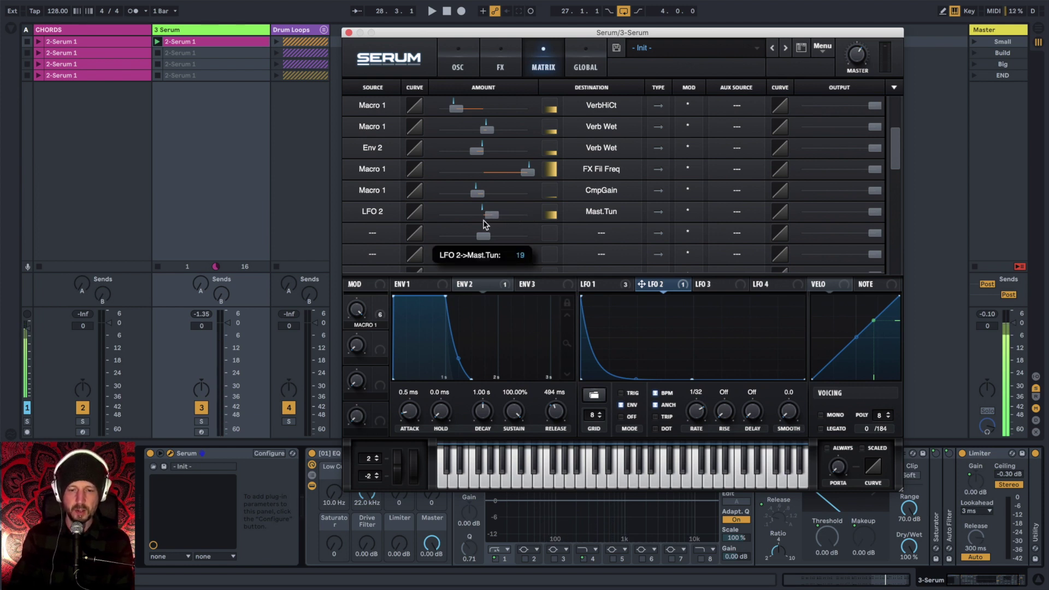
key(space)
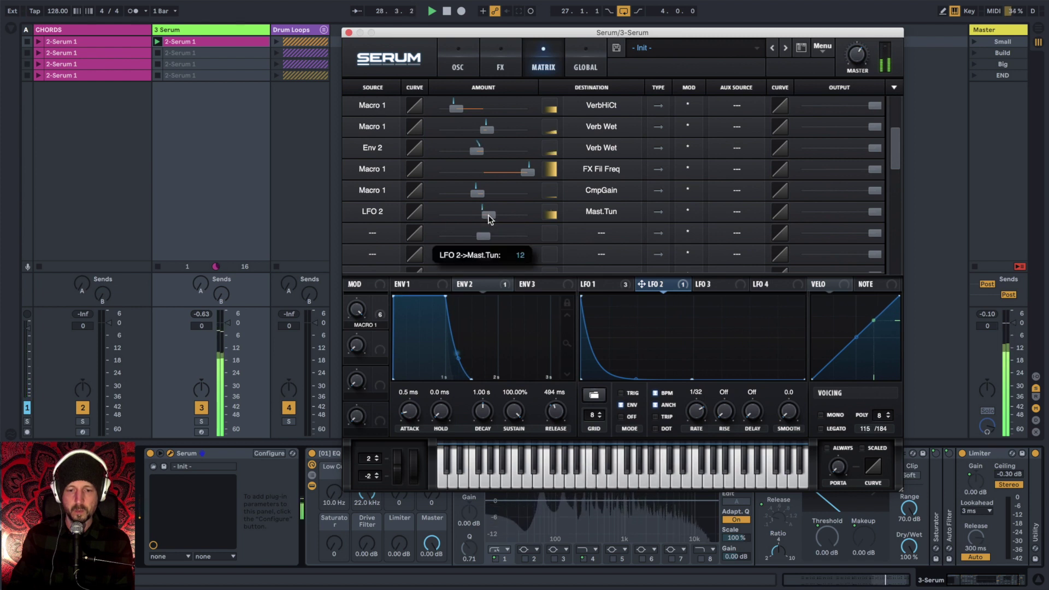
key(space)
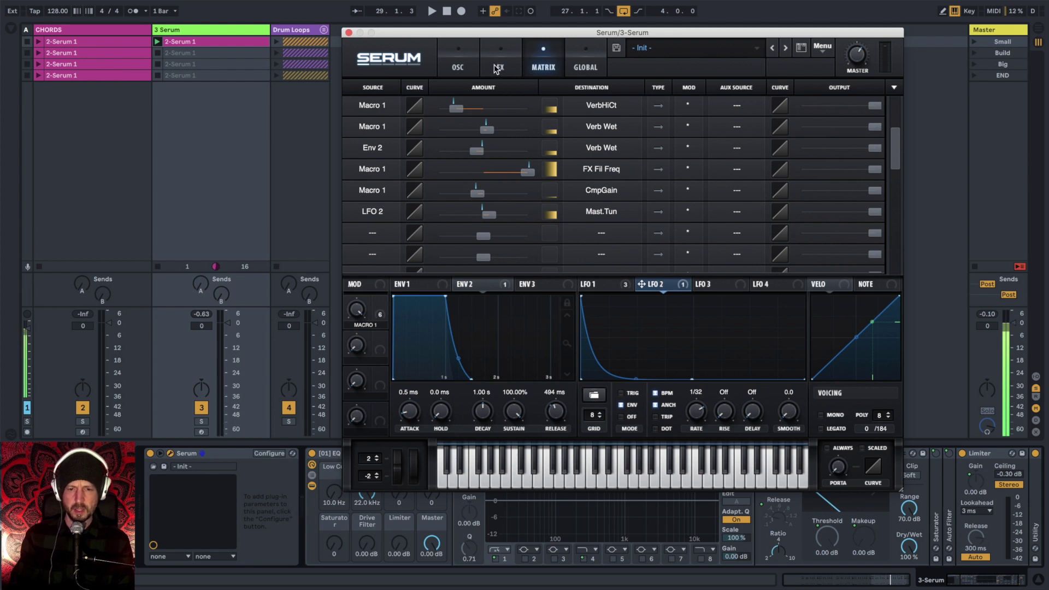
Show the oscillators and audition the chord loop while lowering Macro 1 from maximum to around its middle
click(467, 68)
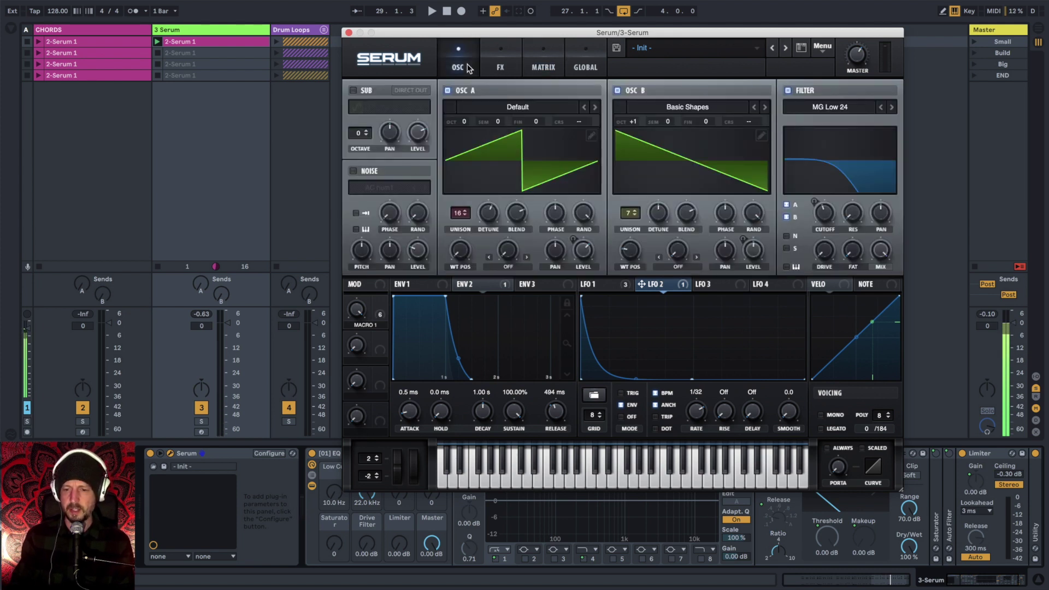
key(space)
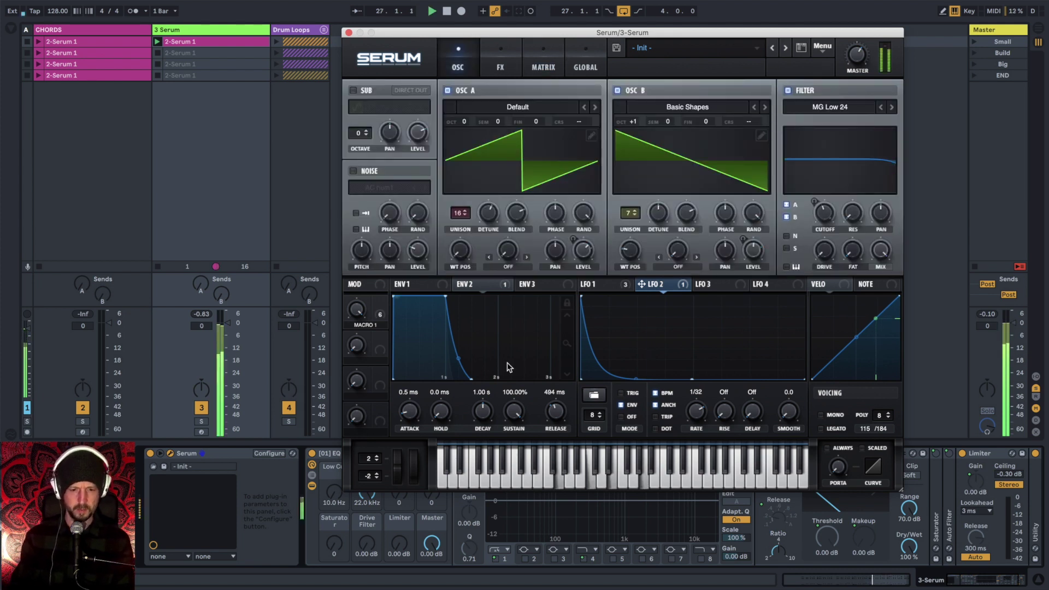
drag(359, 320, 360, 359)
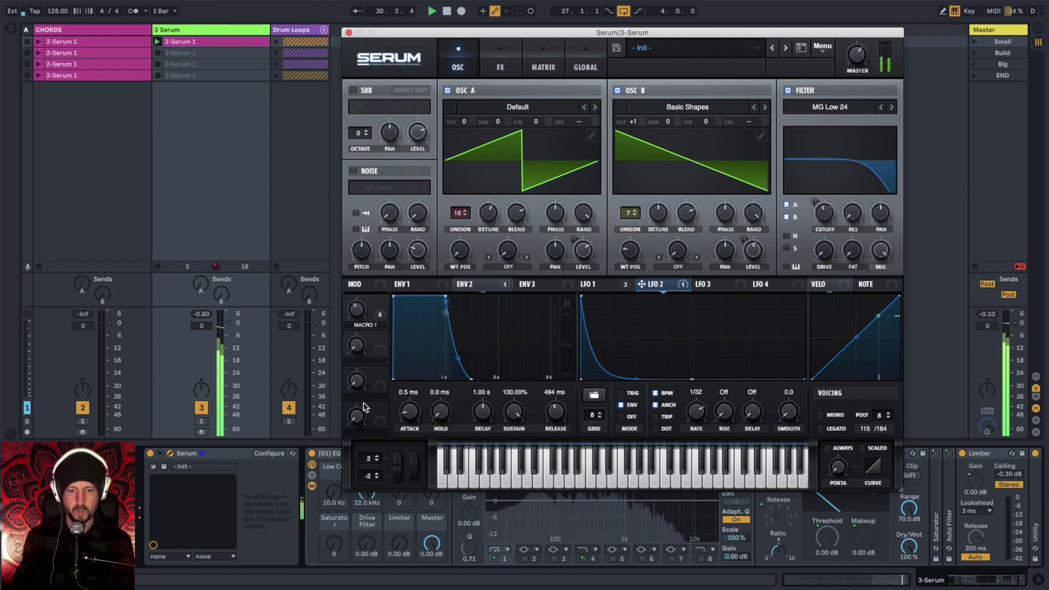
Close the Serum window, and unfold the Drum Loops group to look over its tracks before folding it again
drag(397, 63, 463, 52)
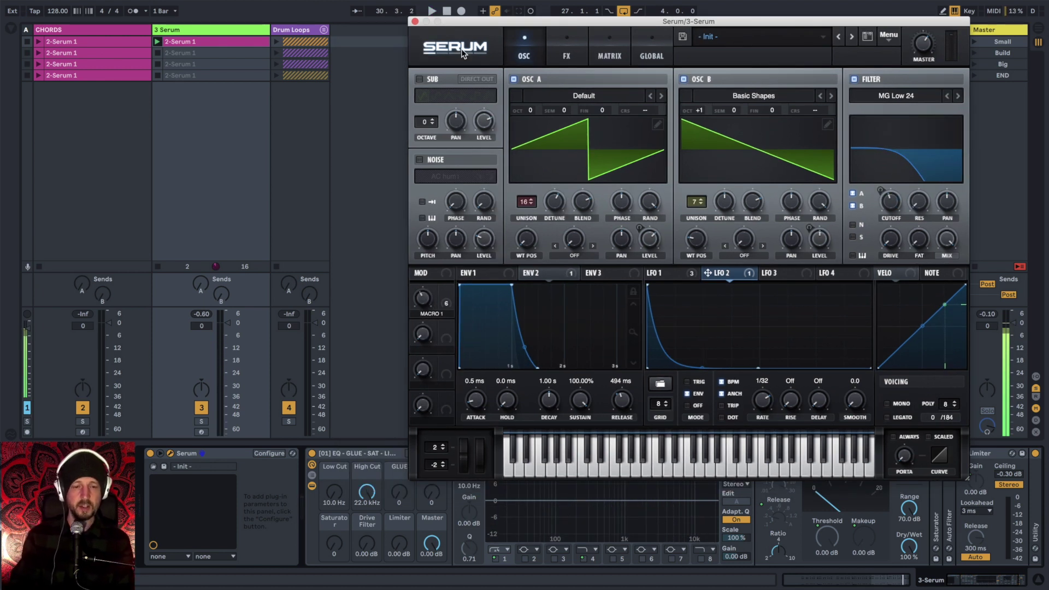
click(414, 22)
click(323, 30)
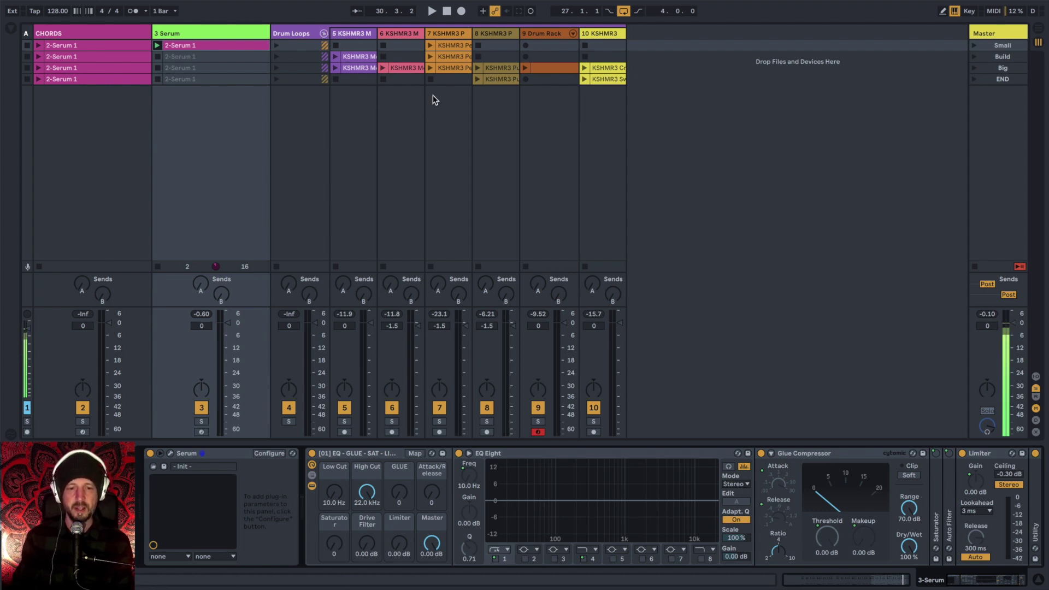
click(323, 34)
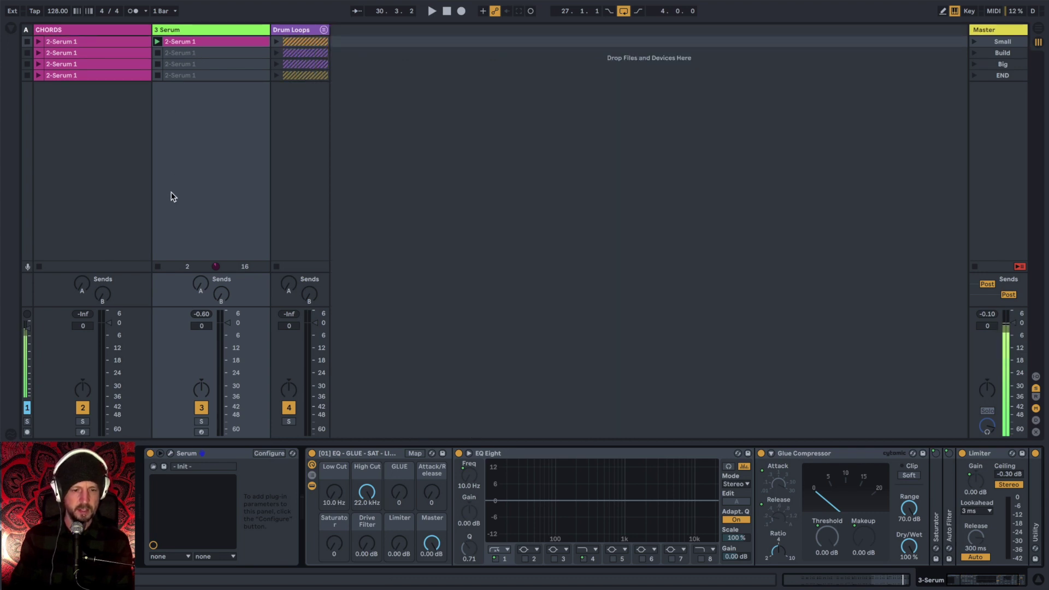
Remove the first clip from the 3 Serum track and show the CHORDS track's device chain
click(208, 42)
key(0)
click(120, 31)
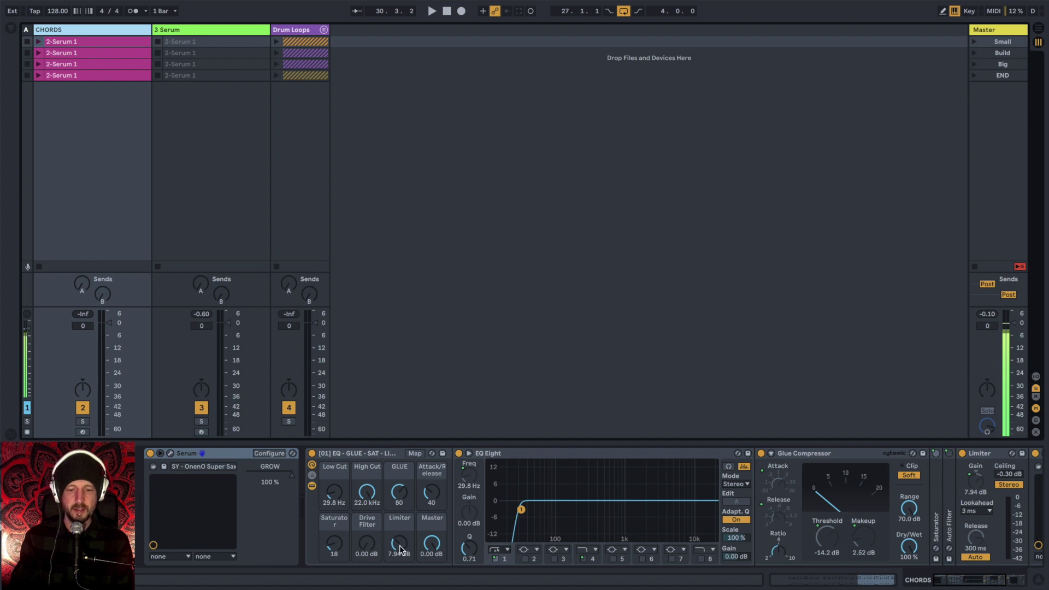
Inspect the Kickstart sidechain plugin at the end of the CHORDS device chain and close its window
scroll(515, 527, down, 3)
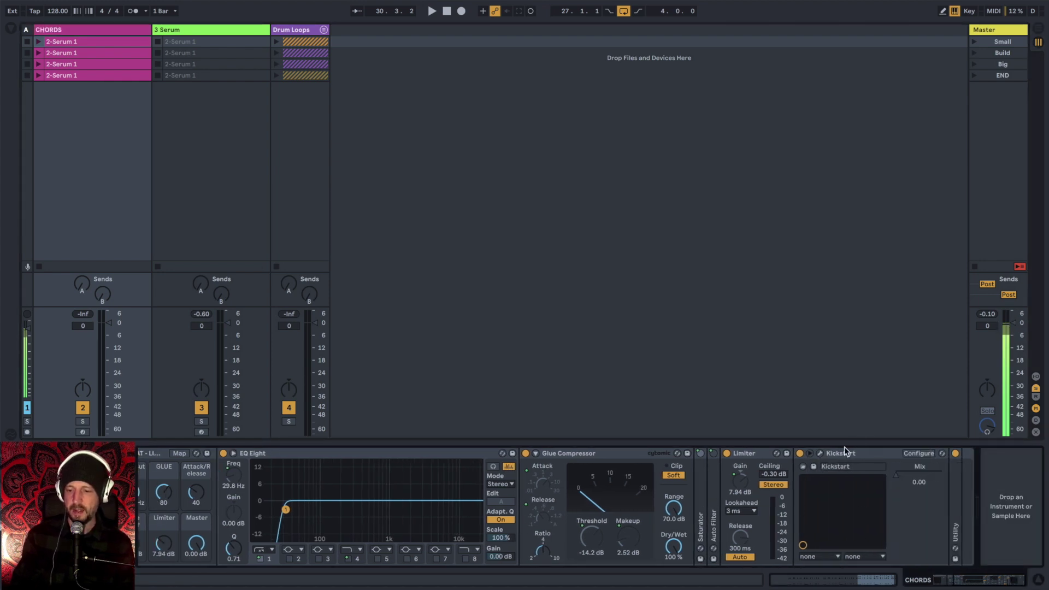
click(819, 453)
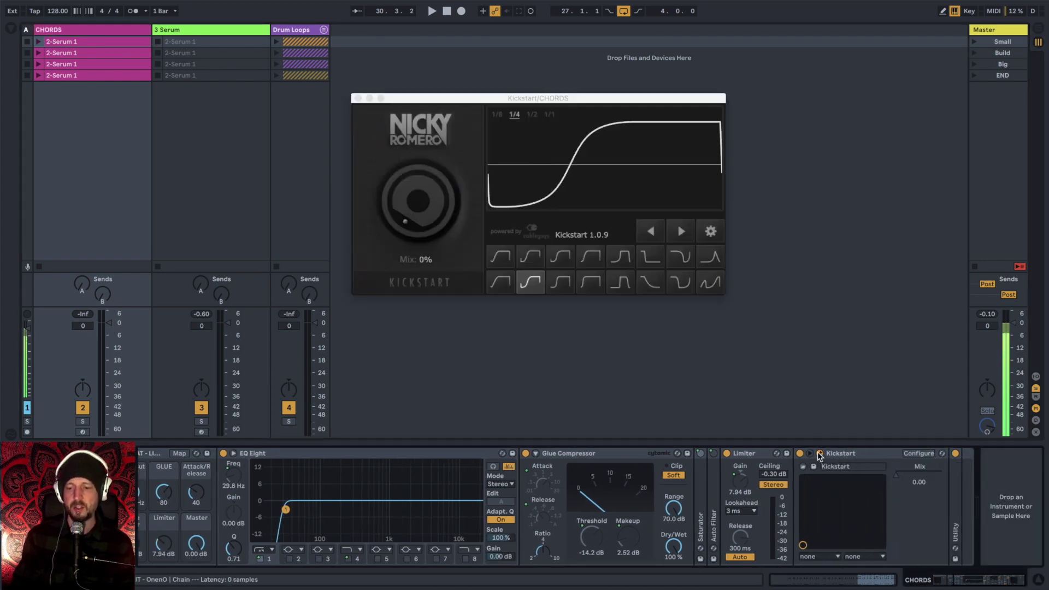
click(358, 99)
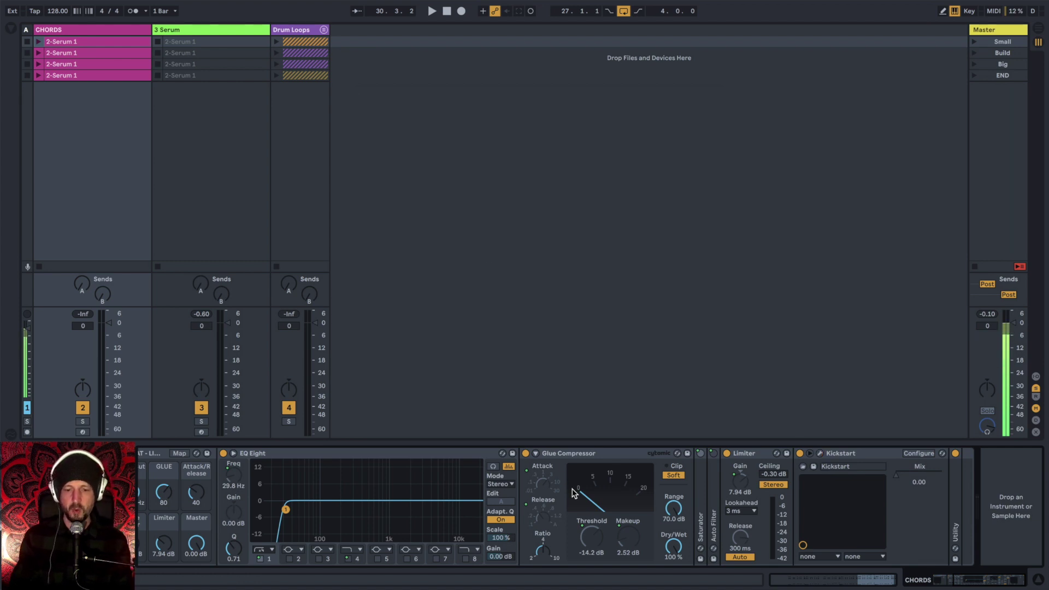
scroll(572, 493, up, 3)
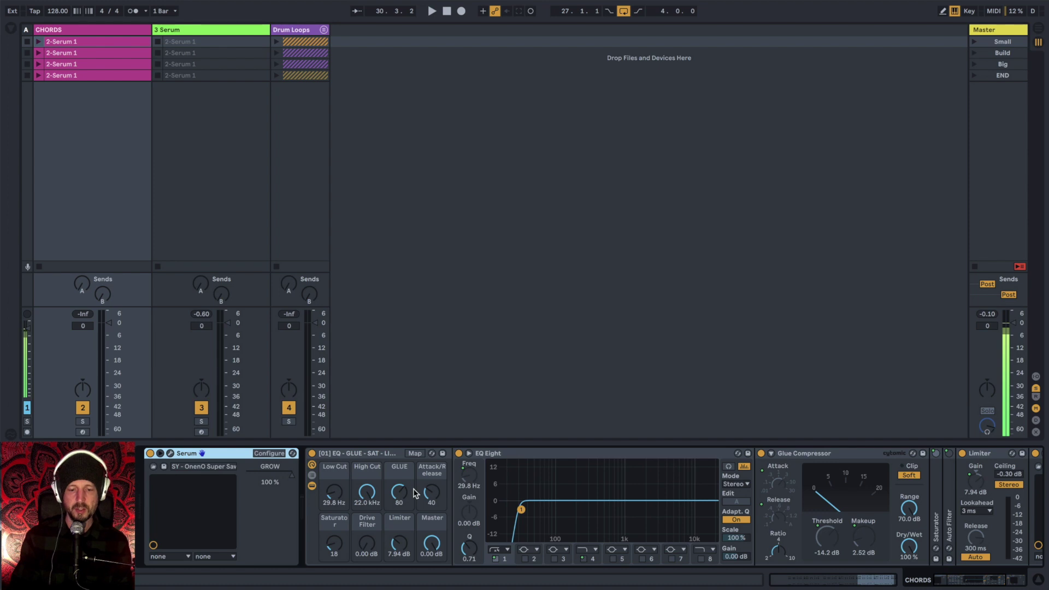
Set the Low Cut macro of the CHORDS effect rack to 31.6 Hz and look over the whole rack
mouse_move(344, 490)
mouse_down()
mouse_move(344, 469)
mouse_move(344, 488)
mouse_up()
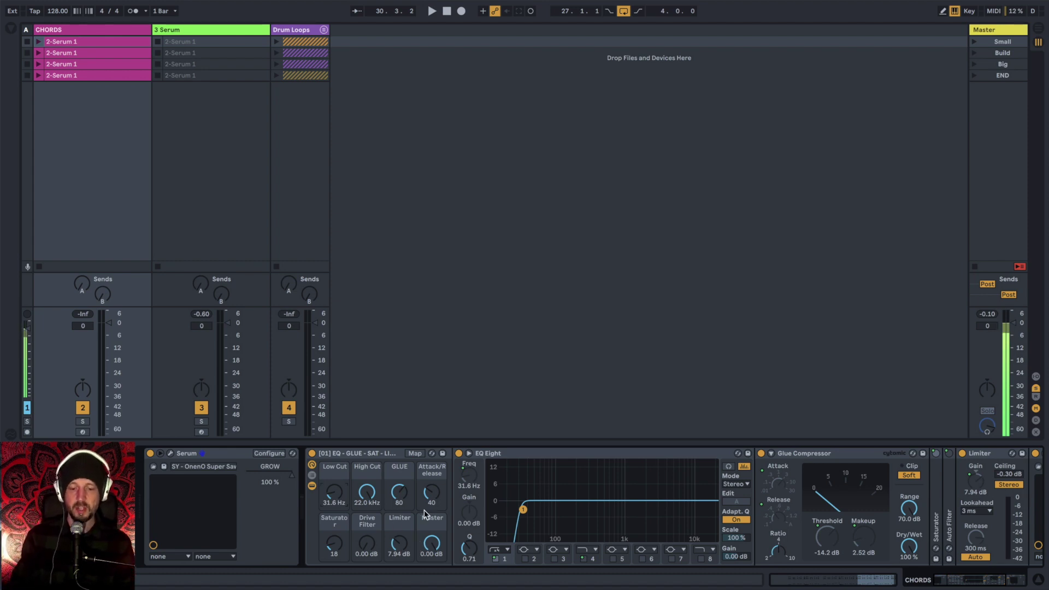
click(355, 452)
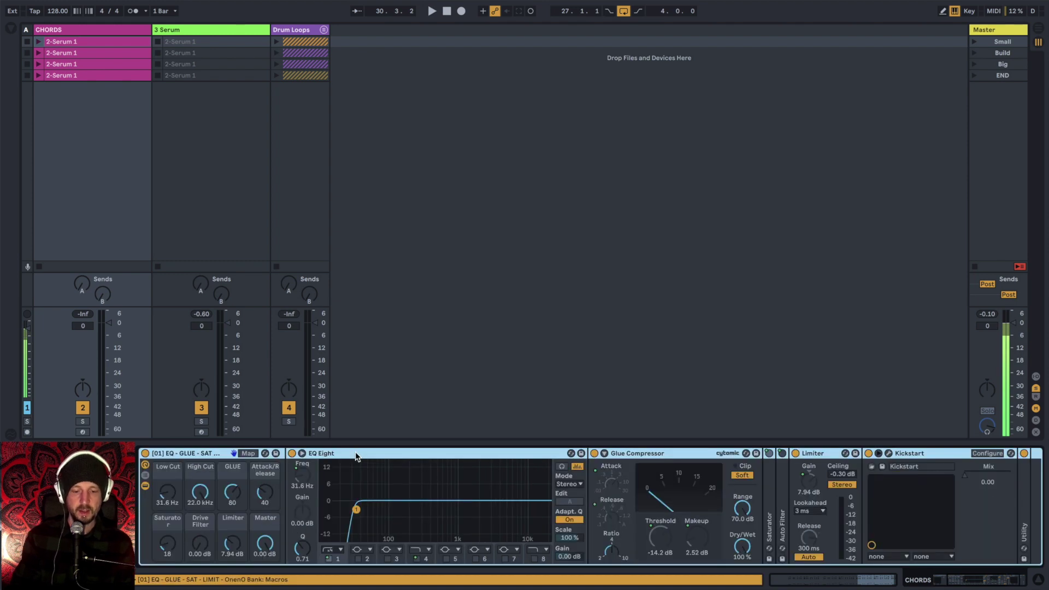
scroll(364, 483, up, 3)
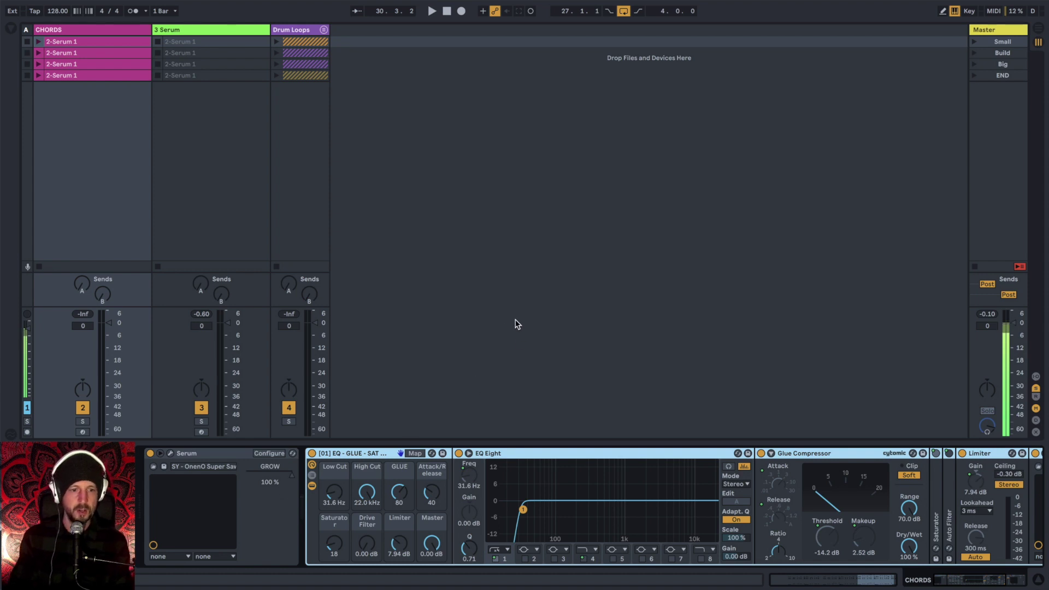
Play the chords with the drum loops from the first scene through to Big, with the GROW macro rising to 100%
key(space)
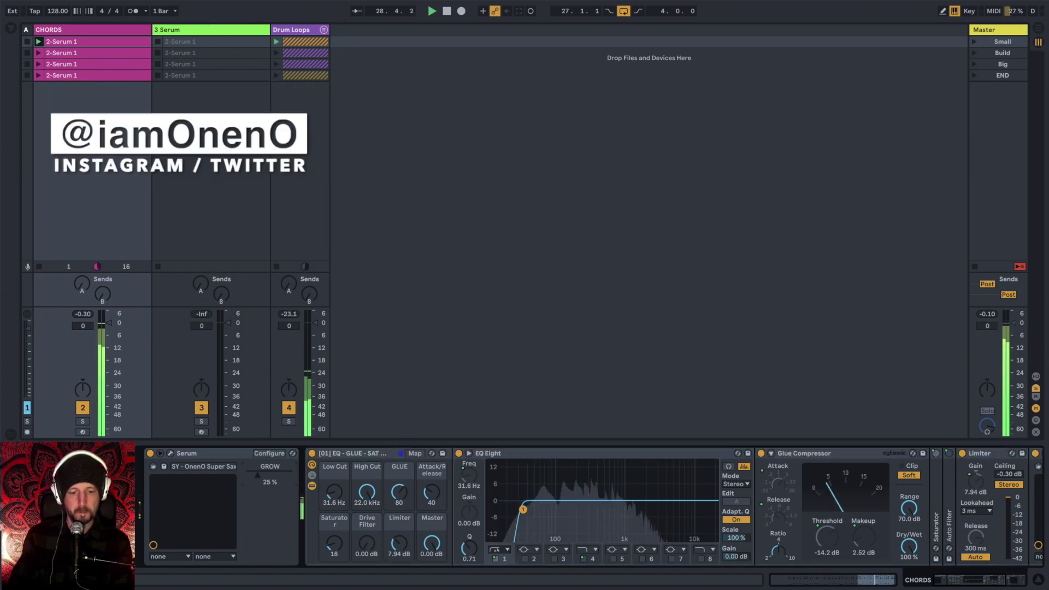
drag(254, 475, 275, 475)
key(Return)
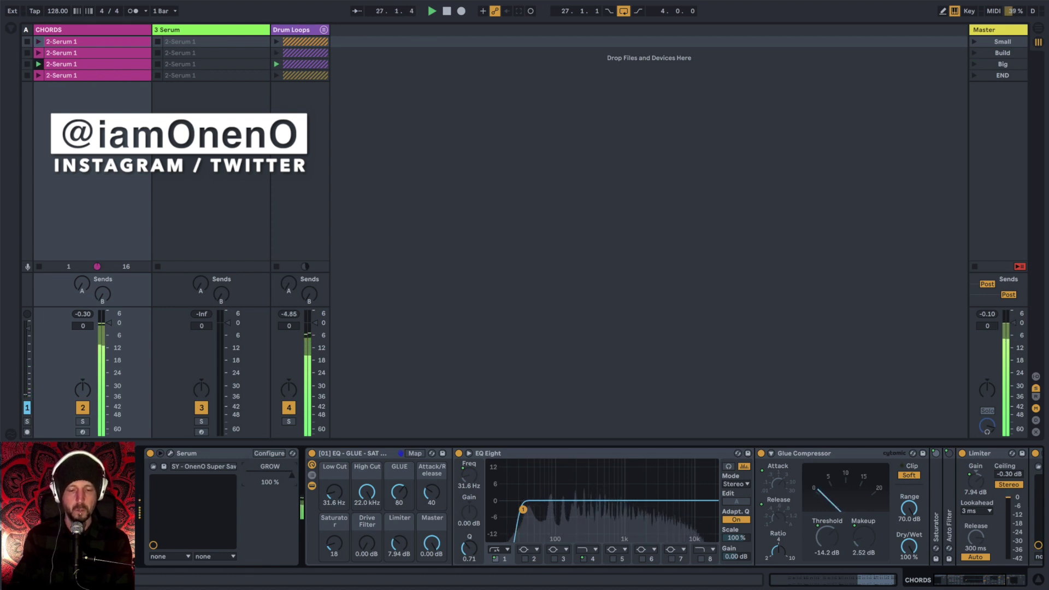